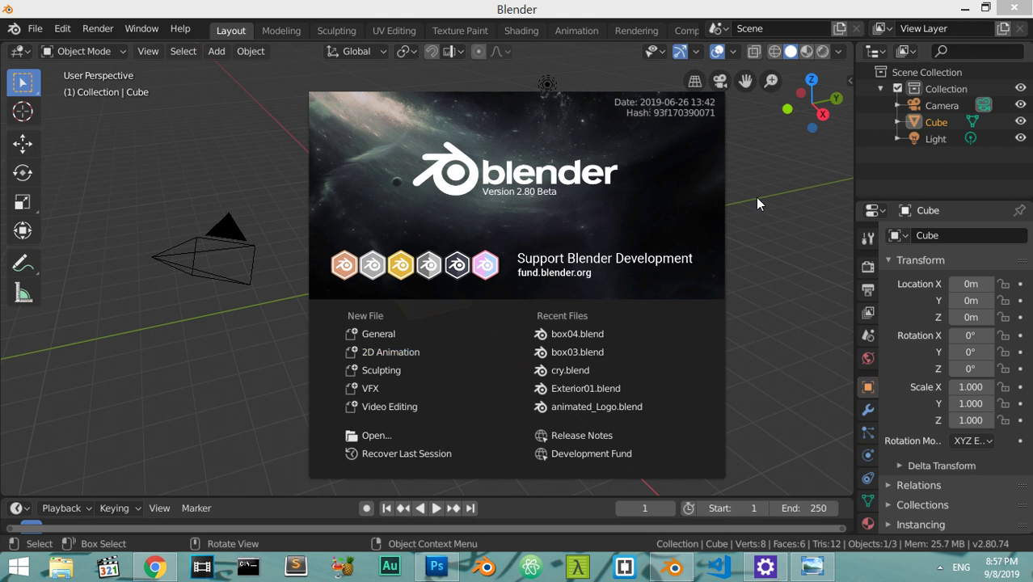
- Close the startup splash screen to reveal the default cube, camera and light
{"action": "left_click", "coordinate": [536, 23]}
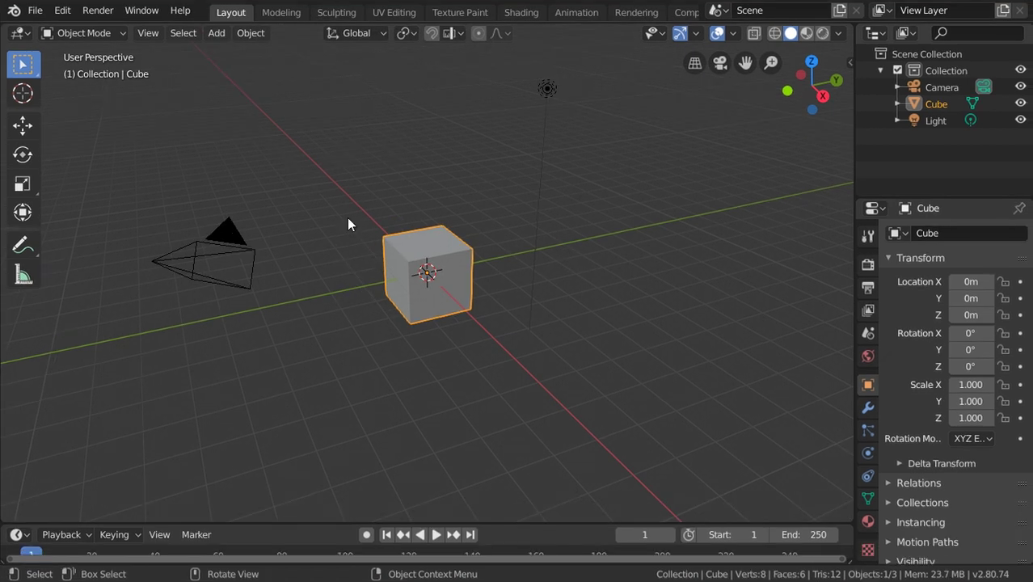
- Delete the default objects and add a cylinder raised 1 m along Z, in front view
{"action": "key", "text": "a"}
{"action": "key", "text": "Delete"}
{"action": "key", "text": "KP_2"}
{"action": "key", "text": "KP_1"}
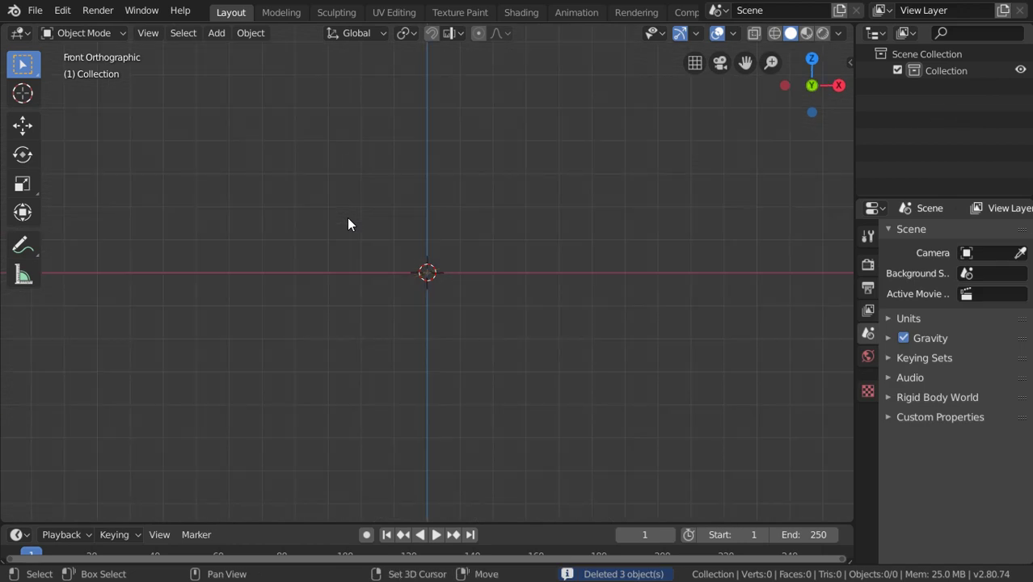
{"action": "key", "text": "shift+a"}
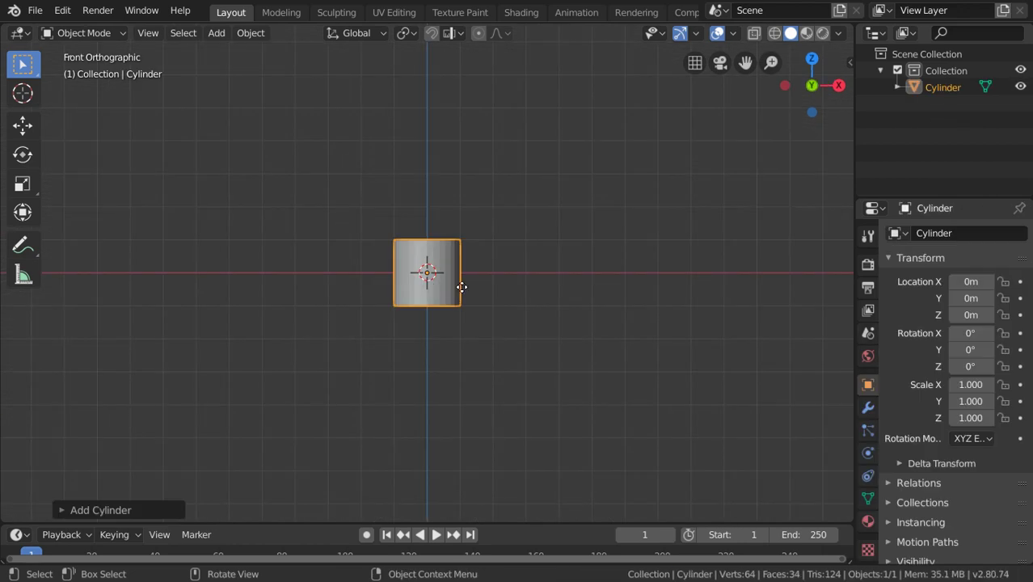
{"action": "key", "text": "g"}
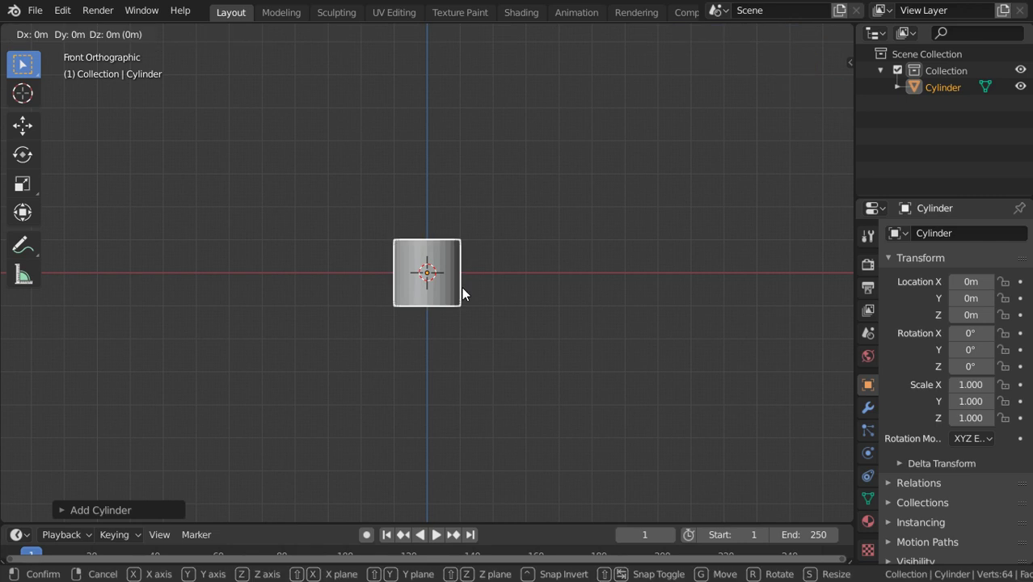
{"action": "key", "text": "z"}
{"action": "key", "text": "1"}
{"action": "key", "text": "Return"}
- In Edit Mode, box-select the cylinder's top ring and raise it to make it taller
{"action": "key", "text": "Tab"}
{"action": "key", "text": "z"}
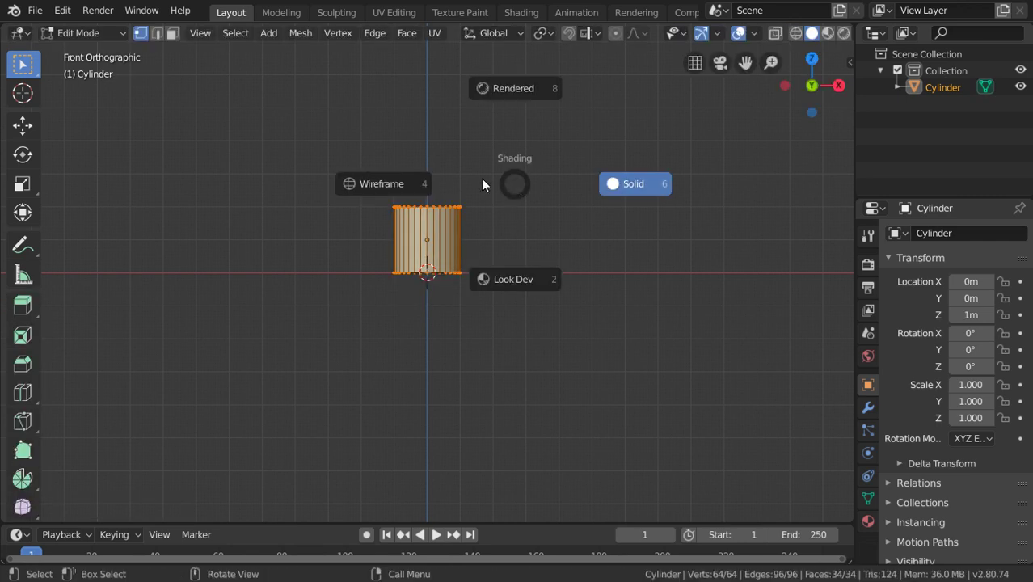
{"action": "left_click", "coordinate": [376, 179]}
{"action": "left_click_drag", "start_coordinate": [518, 165], "coordinate": [347, 215]}
{"action": "key", "text": "alt+a"}
{"action": "key", "text": "b"}
{"action": "left_click_drag", "start_coordinate": [491, 179], "coordinate": [427, 223]}
{"action": "scroll", "coordinate": [431, 245], "scroll_direction": "up", "scroll_amount": 1, "text": "shift"}
{"action": "scroll", "coordinate": [431, 245], "scroll_direction": "up", "scroll_amount": 6, "text": "shift"}
{"action": "key", "text": "g"}
{"action": "key", "text": "z"}
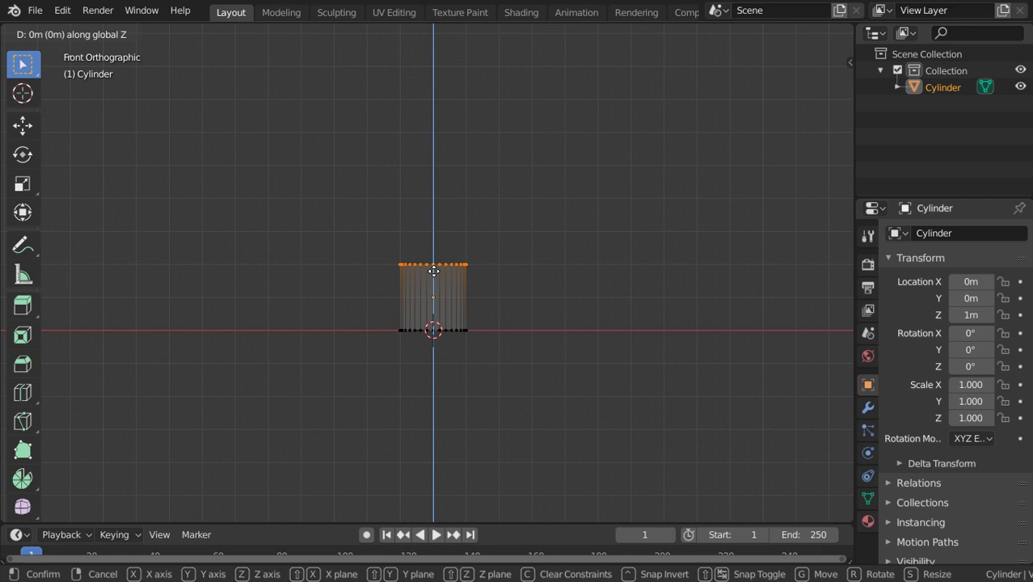
{"action": "left_click", "coordinate": [436, 136]}
- Add about 17 horizontal loop cuts, then return to Object Mode with solid shading
{"action": "key", "text": "ctrl+r"}
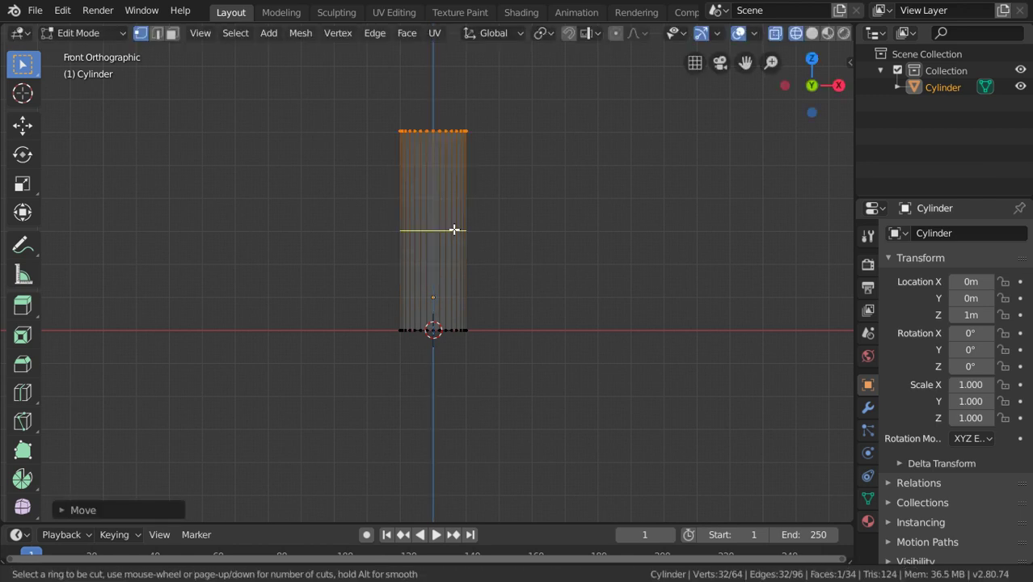
{"action": "scroll", "coordinate": [454, 229], "scroll_direction": "up", "scroll_amount": 16}
{"action": "left_click", "coordinate": [454, 229]}
{"action": "left_click", "coordinate": [454, 230]}
{"action": "key", "text": "Tab"}
{"action": "key", "text": "z"}
{"action": "left_click", "coordinate": [542, 266]}
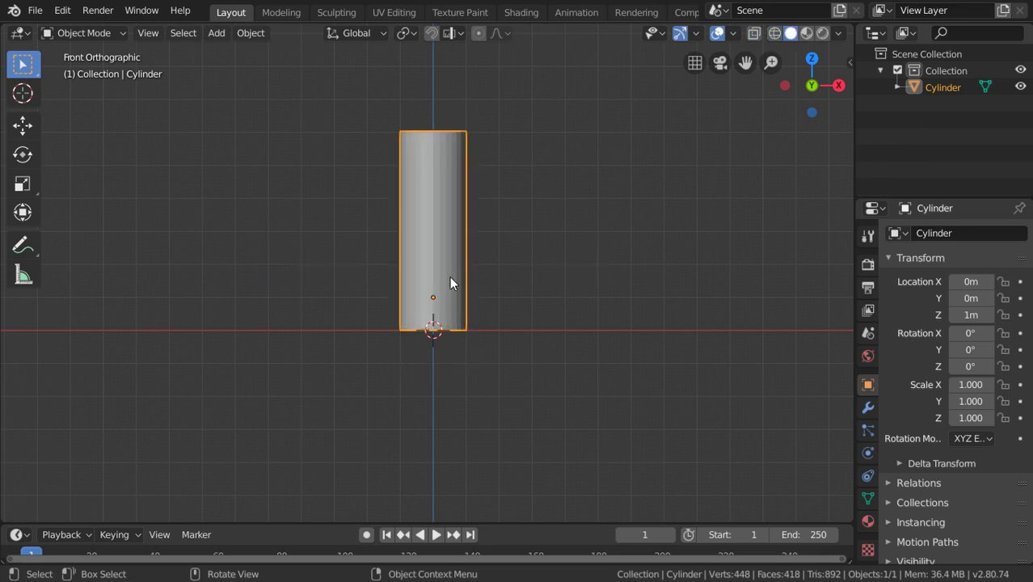
- Add an armature at the origin and show it through the cylinder in wireframe
{"action": "middle_click_drag", "start_coordinate": [440, 277], "coordinate": [440, 278]}
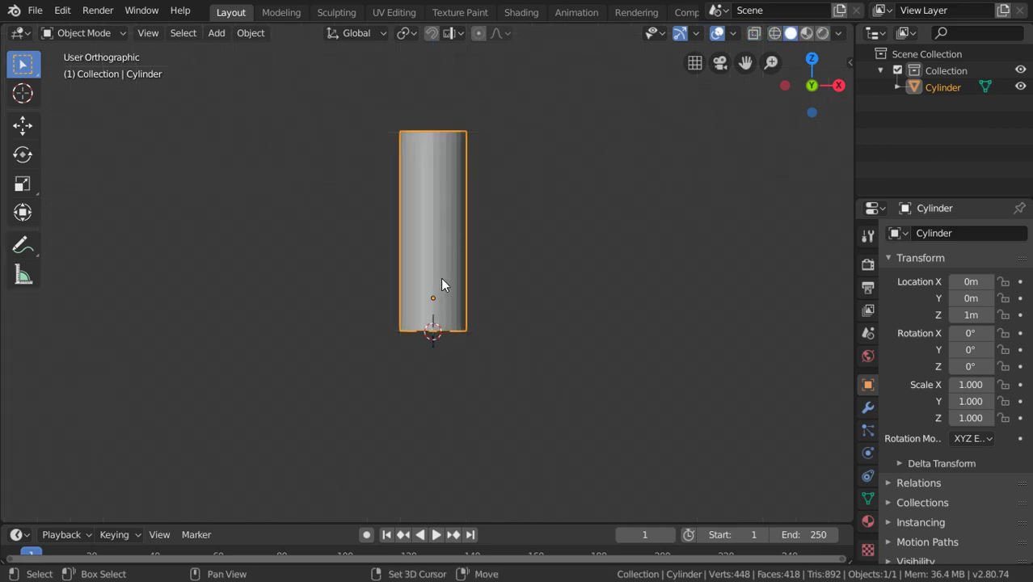
{"action": "key", "text": "KP_1"}
{"action": "scroll", "coordinate": [441, 277], "scroll_direction": "up", "scroll_amount": 3}
{"action": "key", "text": "shift+a"}
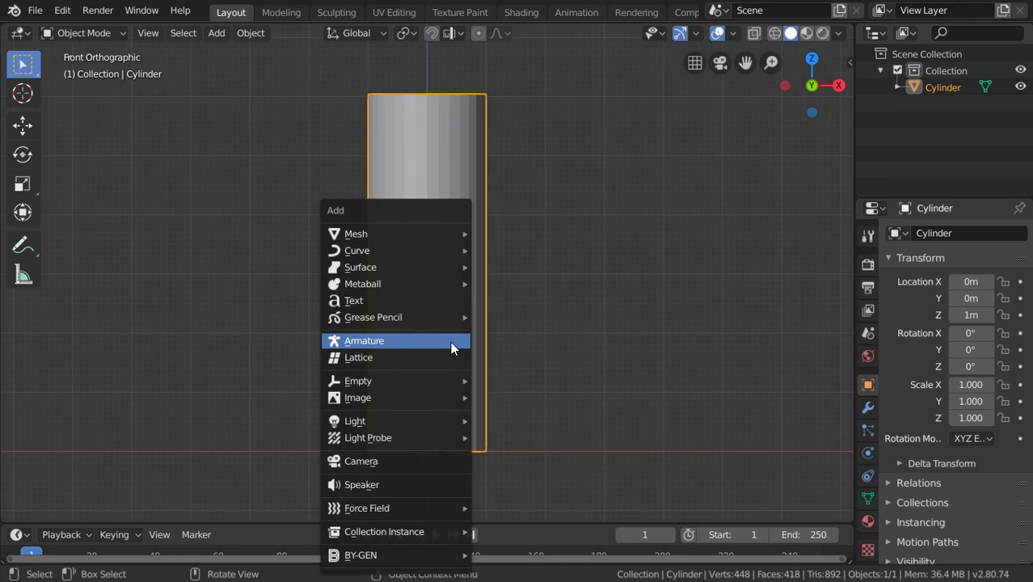
{"action": "left_click", "coordinate": [450, 344]}
{"action": "key", "text": "shift+z"}
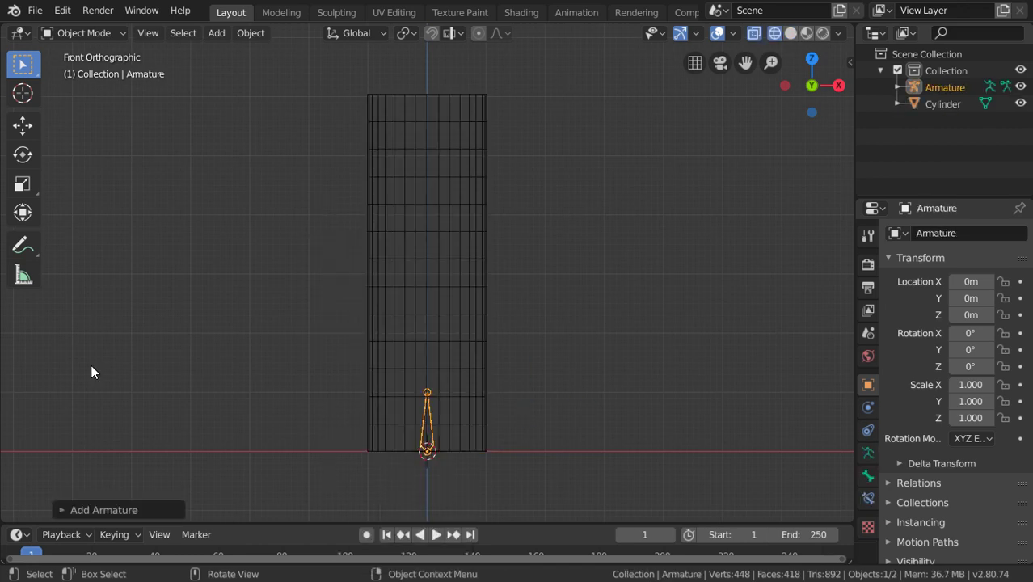
- In Edit Mode, lengthen the first bone by moving its tip straight up
{"action": "key", "text": "Tab"}
{"action": "right_click", "coordinate": [438, 382]}
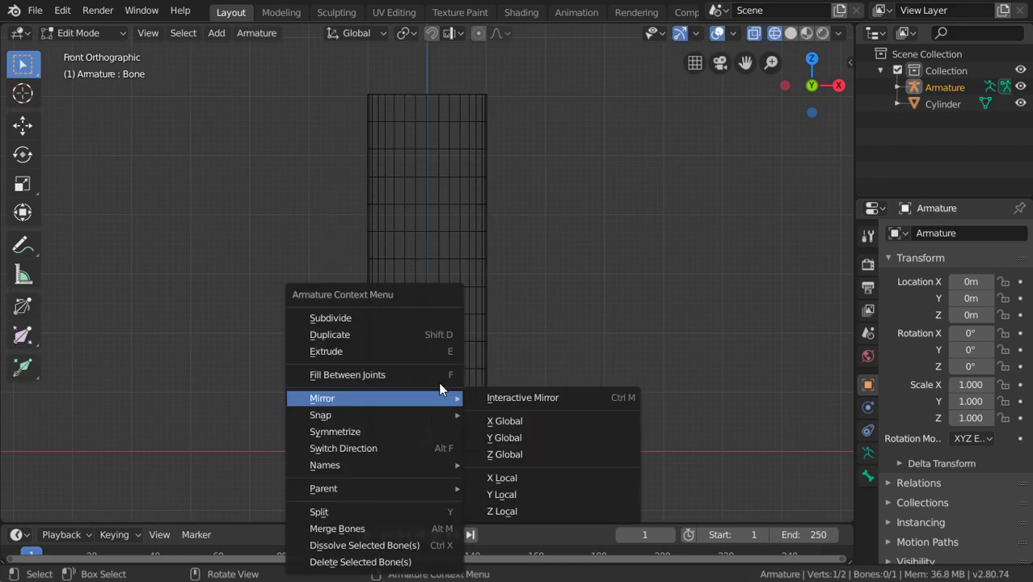
{"action": "key", "text": "Escape"}
{"action": "left_click", "coordinate": [426, 393]}
{"action": "key", "text": "g"}
{"action": "key", "text": "z"}
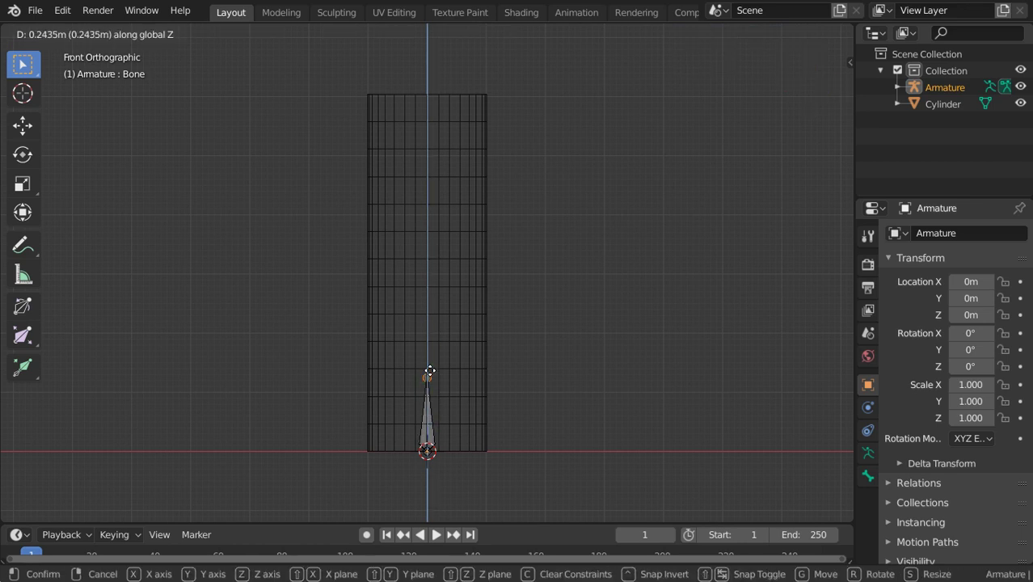
{"action": "left_click", "coordinate": [432, 333]}
- Extrude two more vertical bones up to the cylinder's top, then return to Object Mode
{"action": "key", "text": "e"}
{"action": "key", "text": "z"}
{"action": "left_click", "coordinate": [433, 233]}
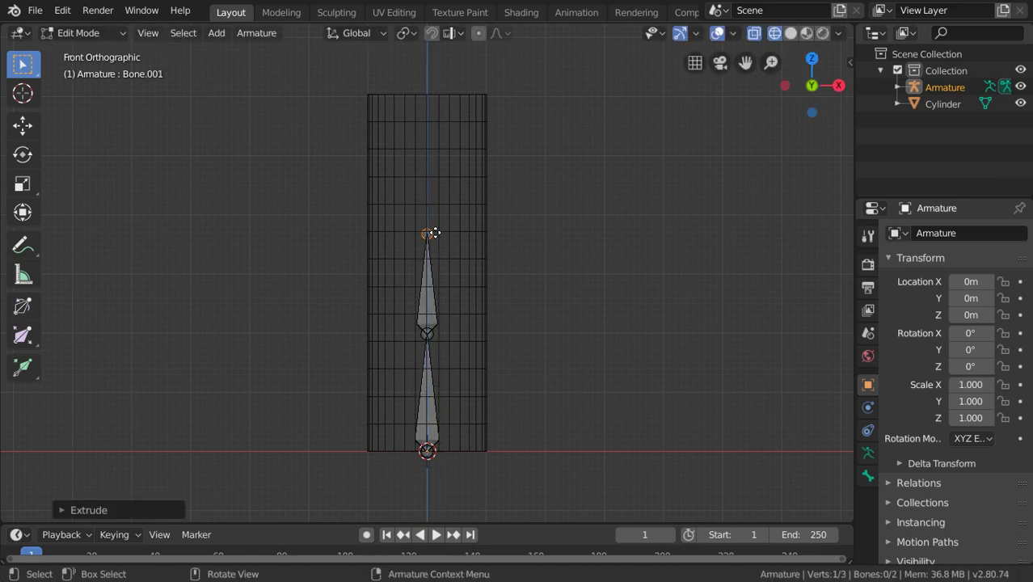
{"action": "key", "text": "e"}
{"action": "key", "text": "z"}
{"action": "left_click", "coordinate": [444, 115]}
{"action": "key", "text": "Tab"}
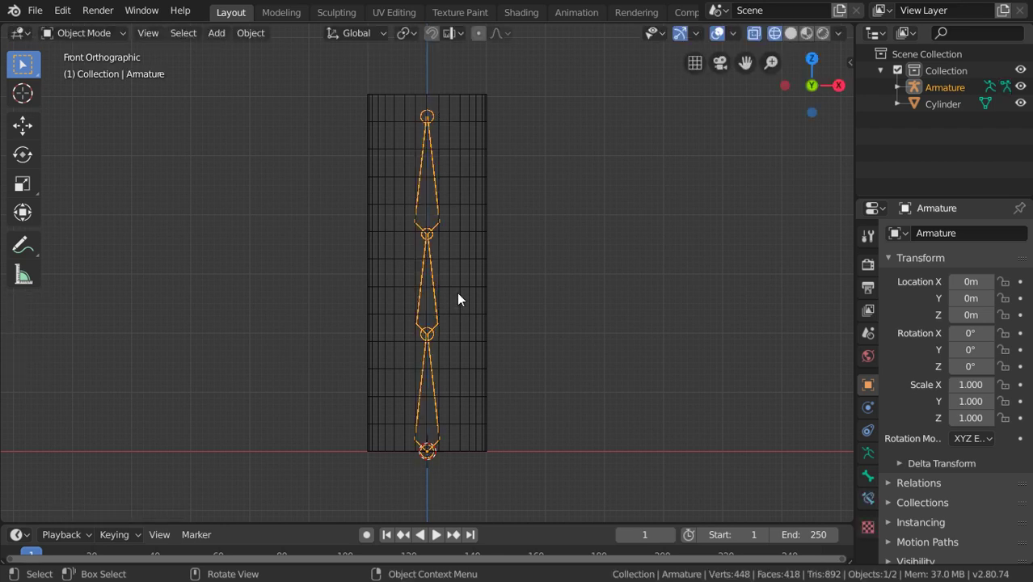
- Select the cylinder, then the armature, and parent them with Armature Deform
{"action": "right_click", "coordinate": [464, 282]}
{"action": "left_click", "coordinate": [433, 263]}
{"action": "left_click", "coordinate": [431, 315], "text": "shift"}
{"action": "left_click", "coordinate": [433, 313]}
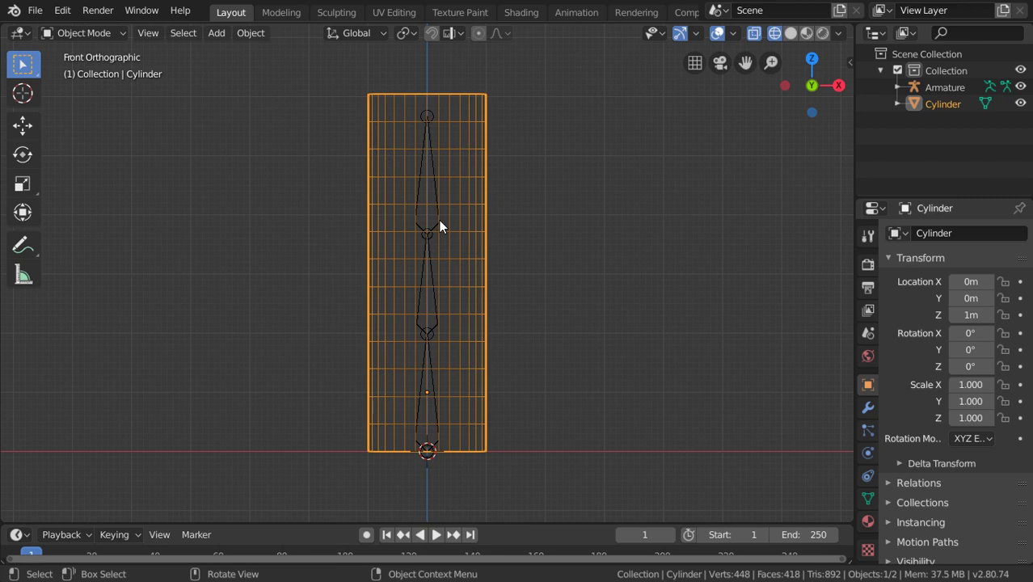
{"action": "key", "text": "z"}
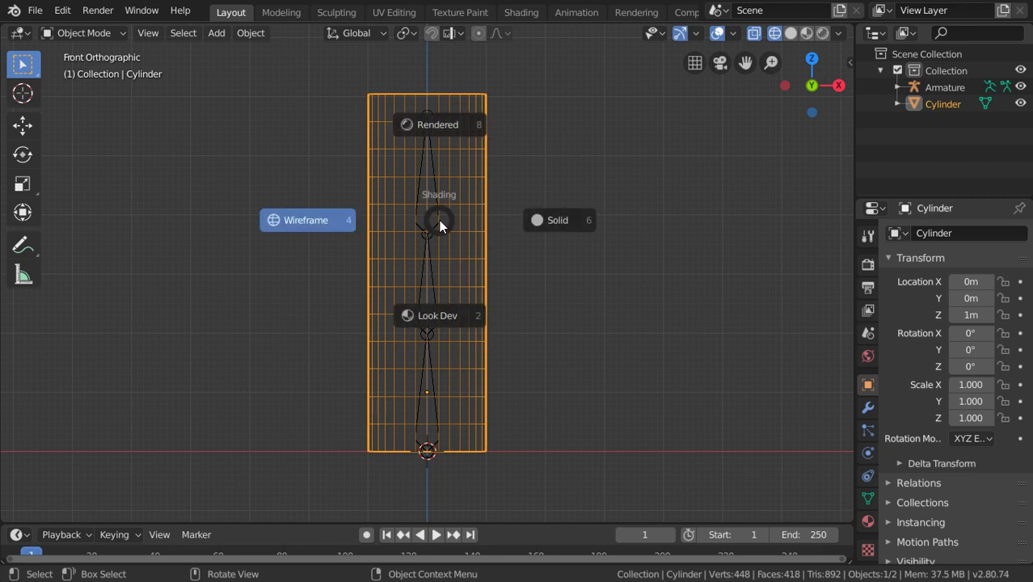
{"action": "left_click", "coordinate": [439, 220]}
{"action": "left_click", "coordinate": [444, 249], "text": "shift"}
{"action": "key", "text": "ctrl+p"}
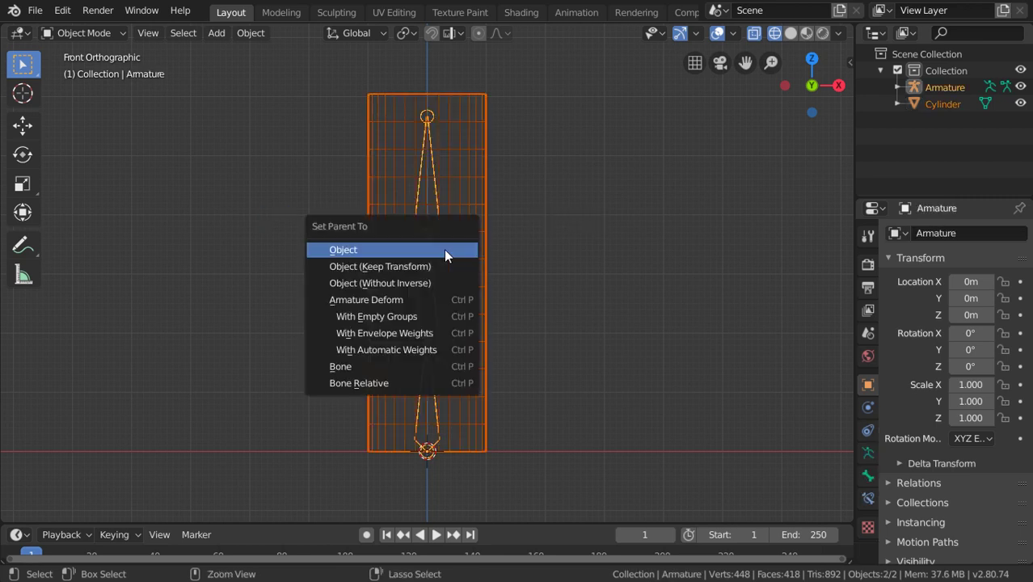
{"action": "left_click", "coordinate": [420, 348]}
{"action": "left_click", "coordinate": [429, 325]}
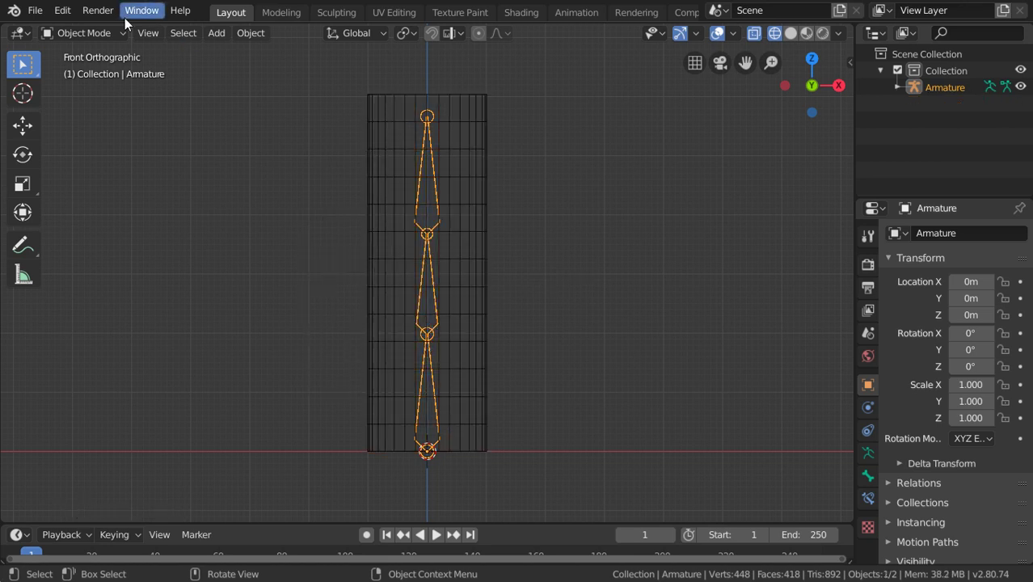
- In Pose Mode, test-rotate Bone.001 and Bone.002, cancelling each bend to leave the cylinder straight
{"action": "key", "text": "ctrl+Tab"}
{"action": "left_click", "coordinate": [430, 284]}
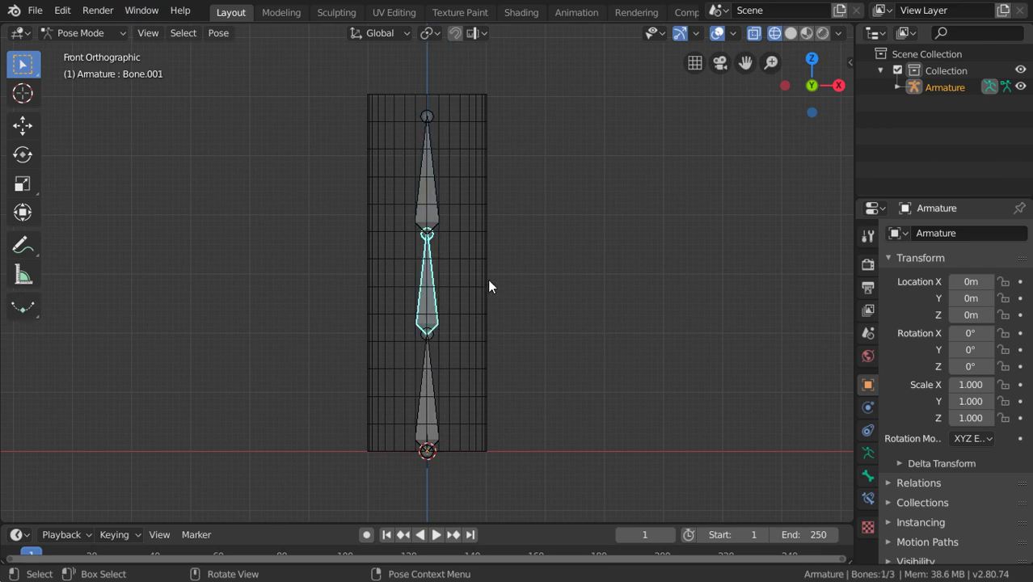
{"action": "key", "text": "r"}
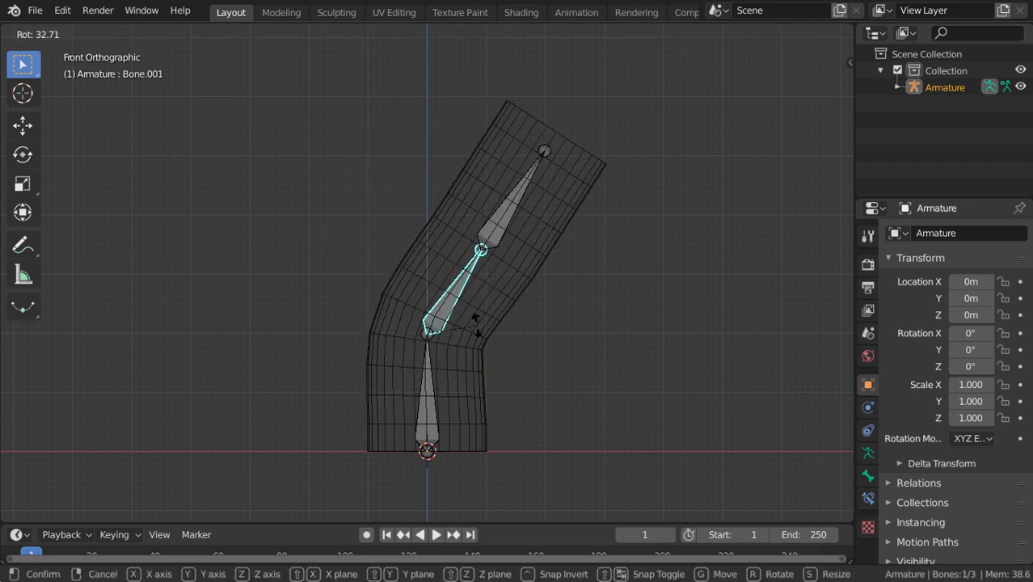
{"action": "key", "text": "Escape"}
{"action": "left_click", "coordinate": [434, 209]}
{"action": "key", "text": "r"}
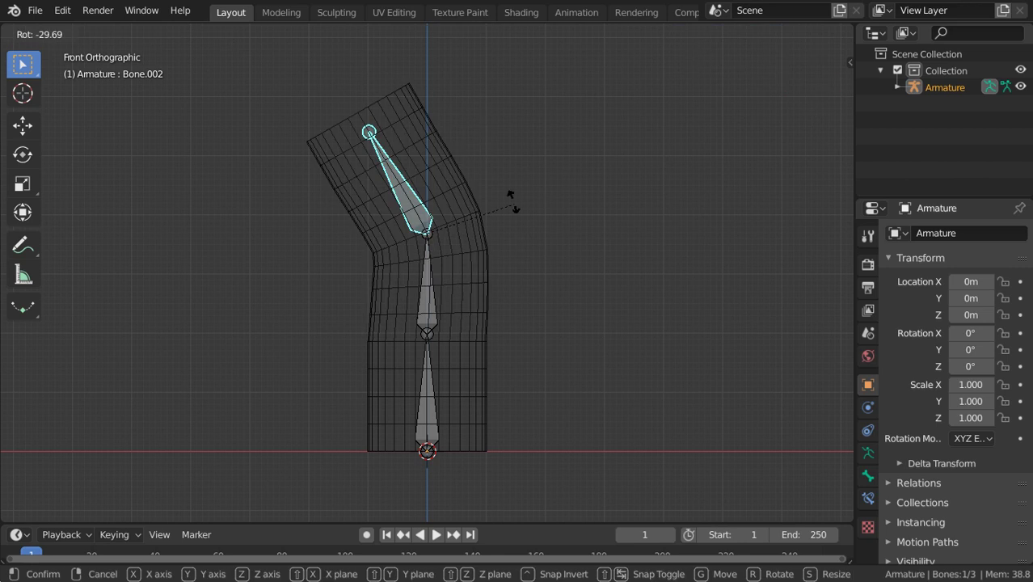
{"action": "key", "text": "Escape"}
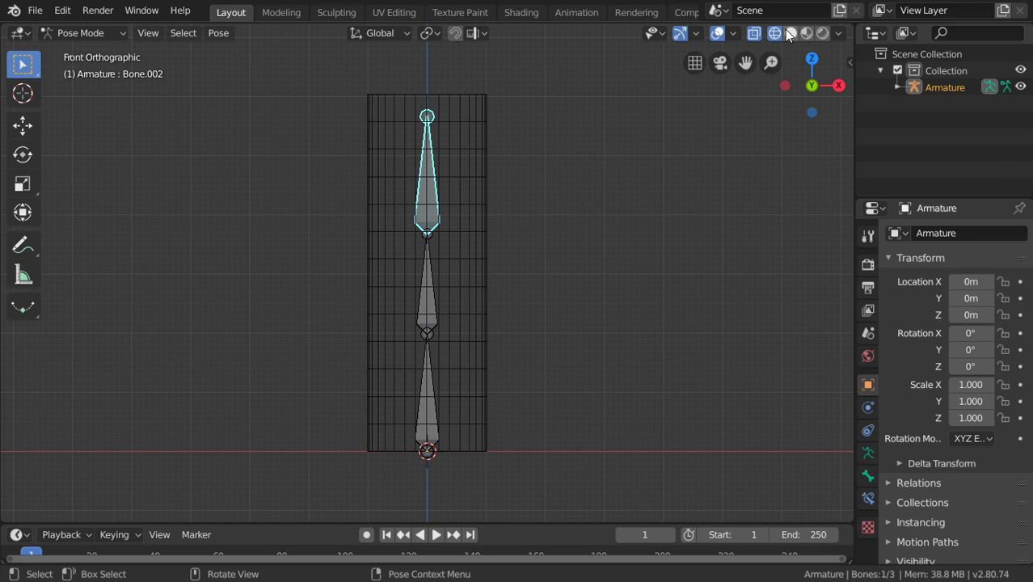
- Split off a second 3D view on the right, enlarge the timeline, and set End to 100
{"action": "left_click_drag", "start_coordinate": [850, 27], "coordinate": [670, 74]}
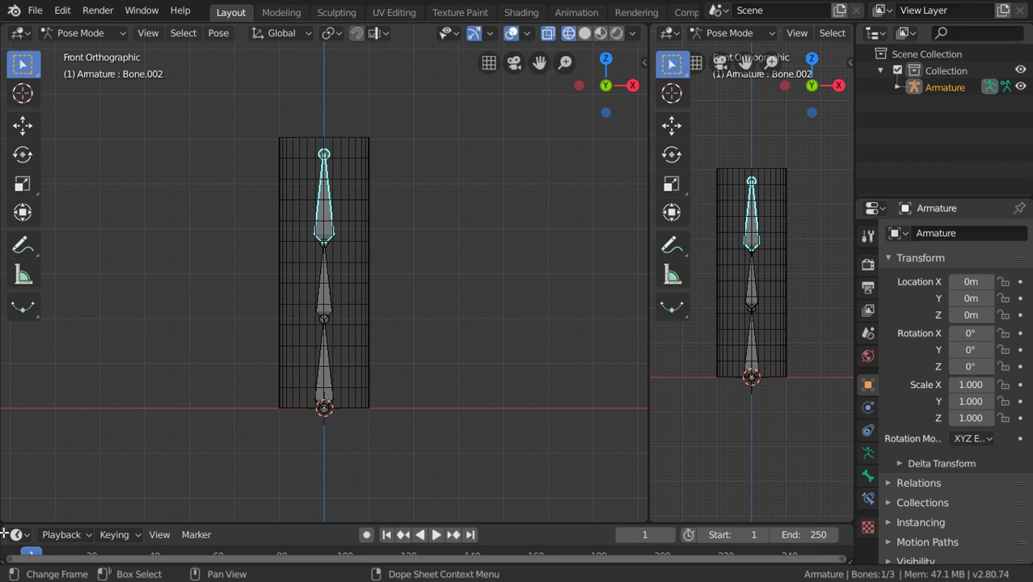
{"action": "left_click_drag", "start_coordinate": [16, 523], "coordinate": [36, 496]}
{"action": "left_click", "coordinate": [795, 507]}
{"action": "type", "text": "100"}
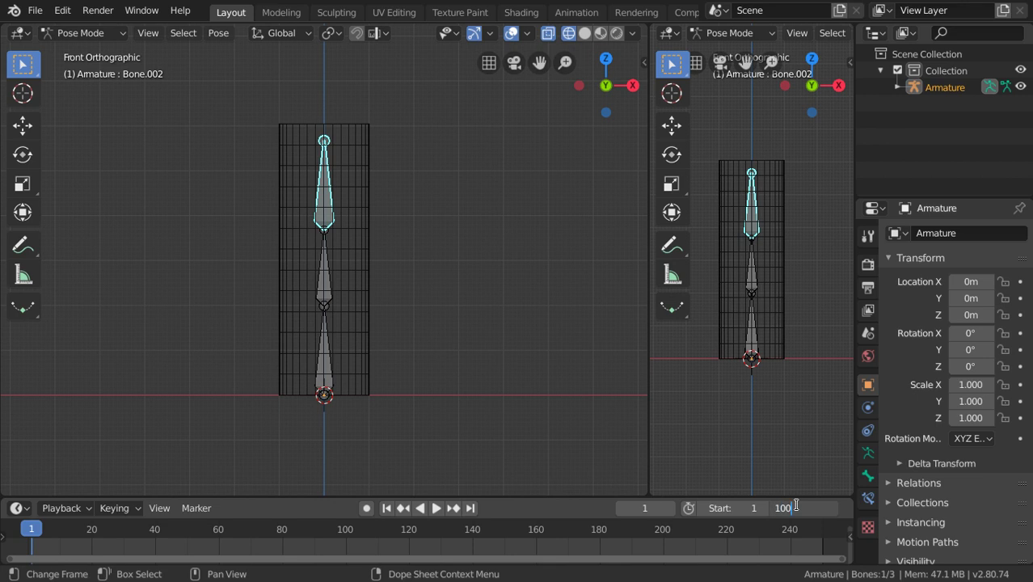
{"action": "key", "text": "Return"}
{"action": "key", "text": "Home"}
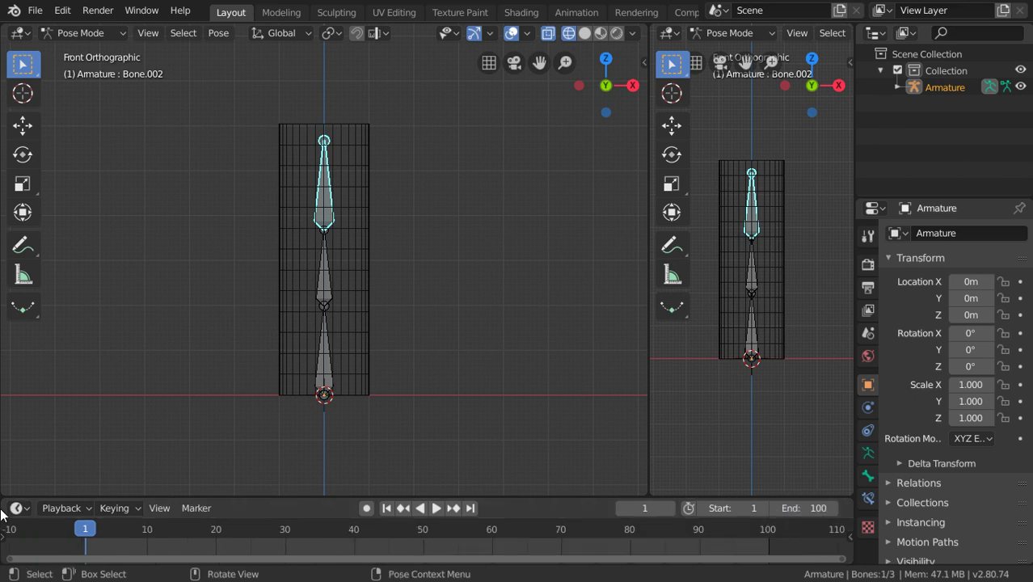
- Split the left view into two stacked areas and switch the armature back to Object Mode
{"action": "left_click_drag", "start_coordinate": [3, 509], "coordinate": [41, 254]}
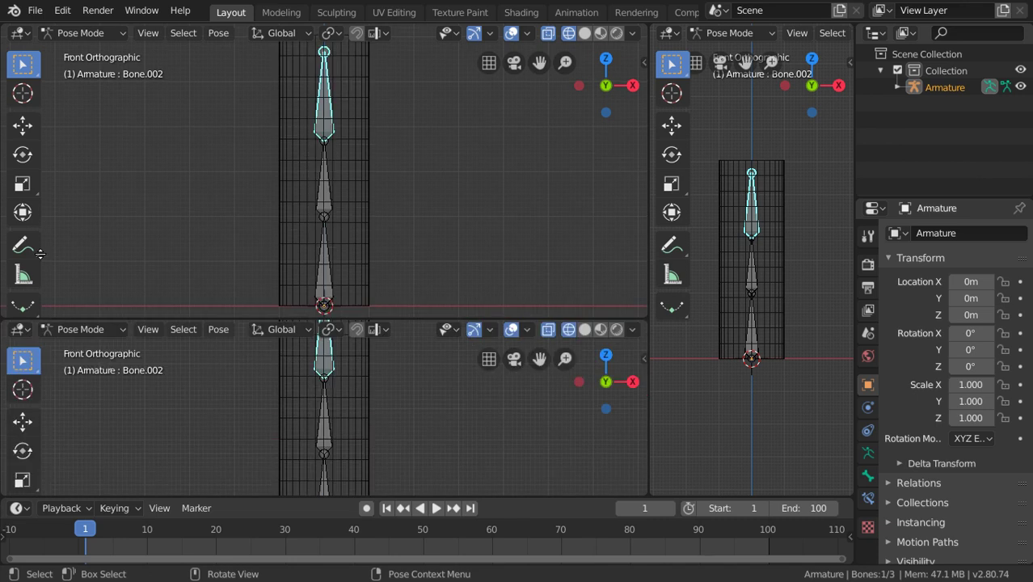
{"action": "left_click", "coordinate": [125, 159]}
{"action": "key", "text": "t"}
{"action": "left_click", "coordinate": [80, 32]}
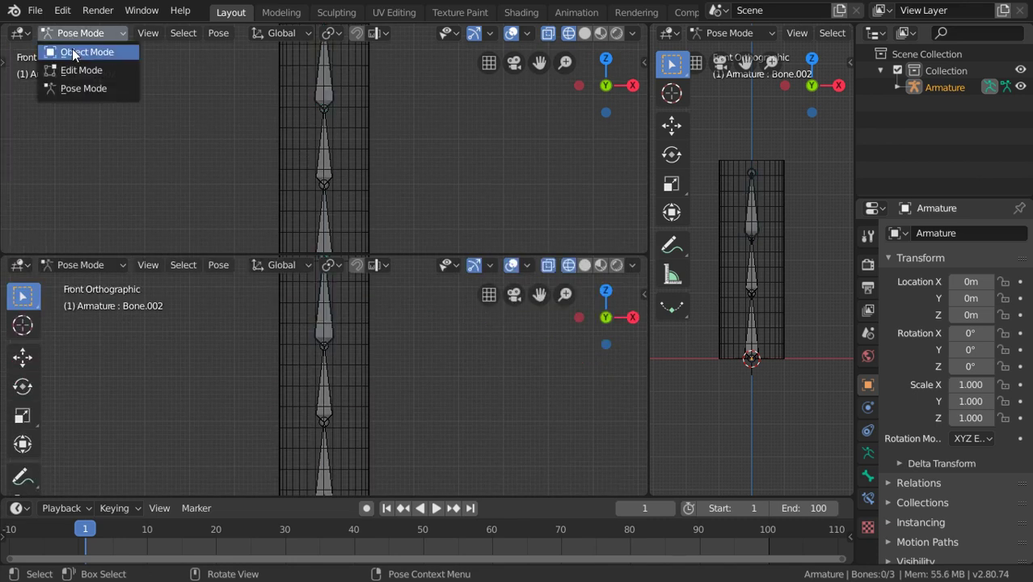
{"action": "left_click", "coordinate": [82, 37]}
{"action": "left_click", "coordinate": [81, 38]}
{"action": "left_click", "coordinate": [76, 49]}
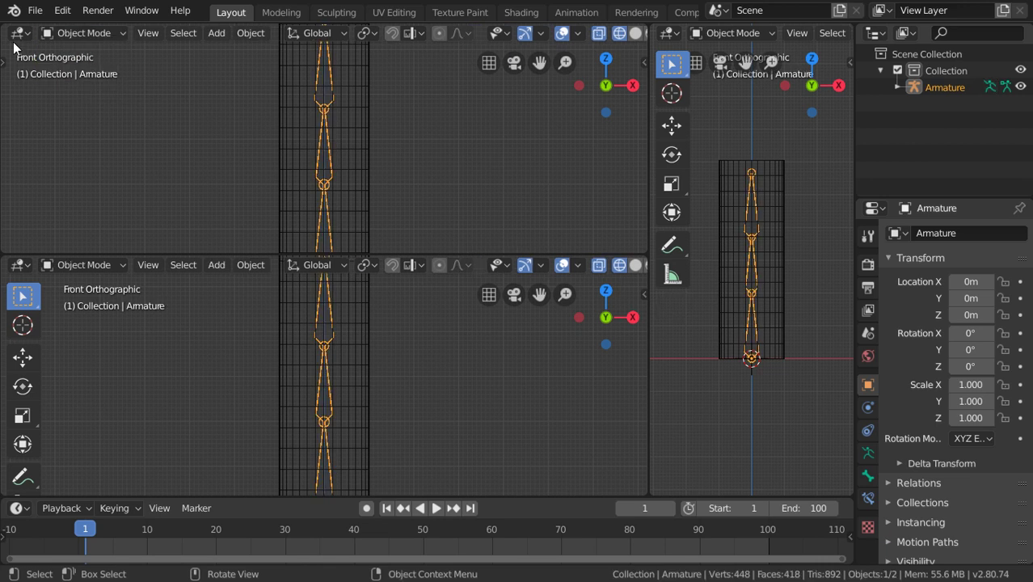
- Change the upper-left area to Dope Sheet and the lower area to Nonlinear Animation
{"action": "left_click", "coordinate": [21, 34]}
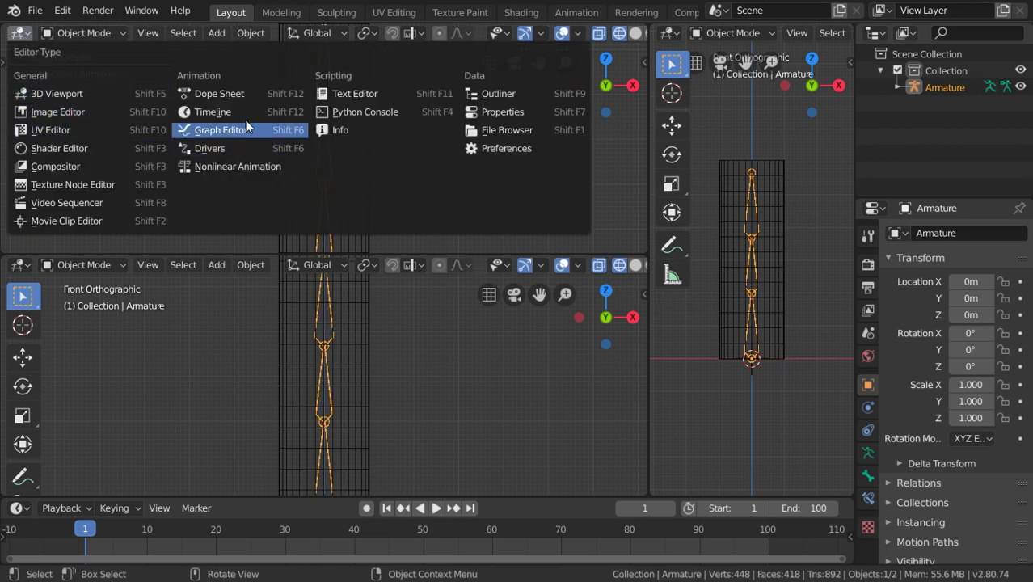
{"action": "left_click", "coordinate": [236, 96]}
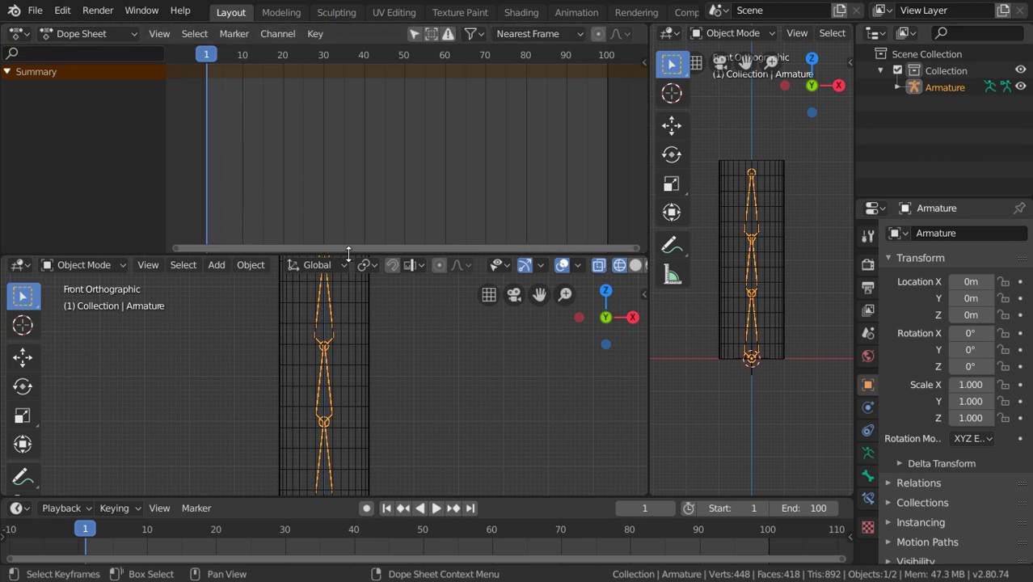
{"action": "left_click", "coordinate": [84, 265]}
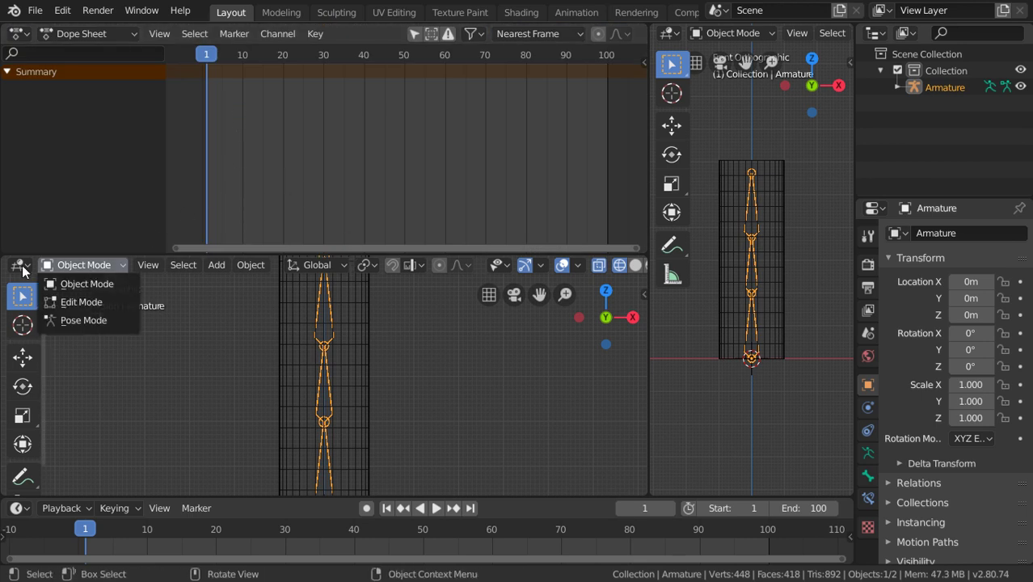
{"action": "left_click", "coordinate": [19, 265]}
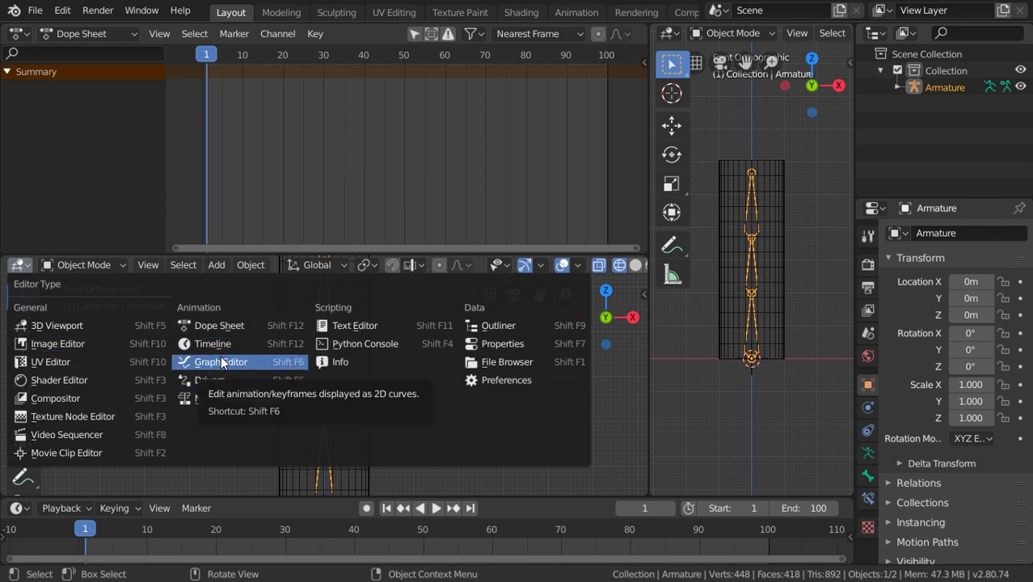
{"action": "left_click", "coordinate": [222, 398]}
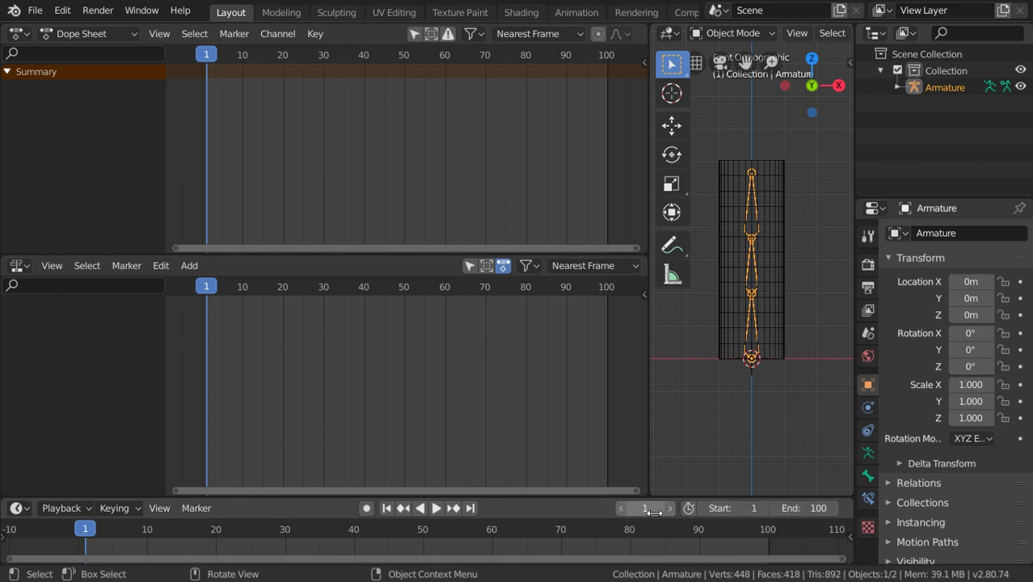
- Widen the front 3D viewport beside the editors and reselect the armature
{"action": "middle_click_drag", "start_coordinate": [760, 323], "coordinate": [744, 332], "text": "shift"}
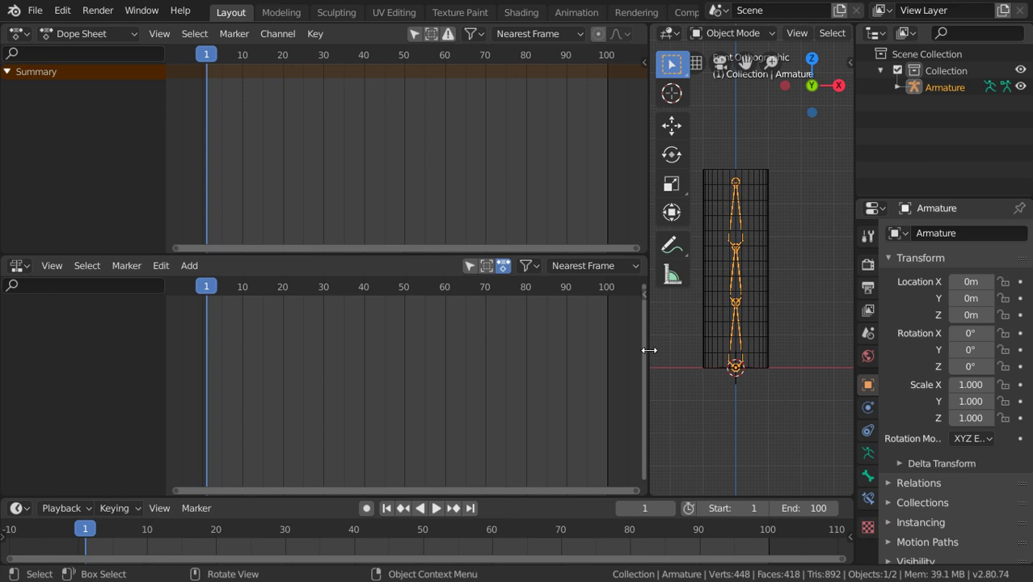
{"action": "left_click_drag", "start_coordinate": [648, 351], "coordinate": [582, 347]}
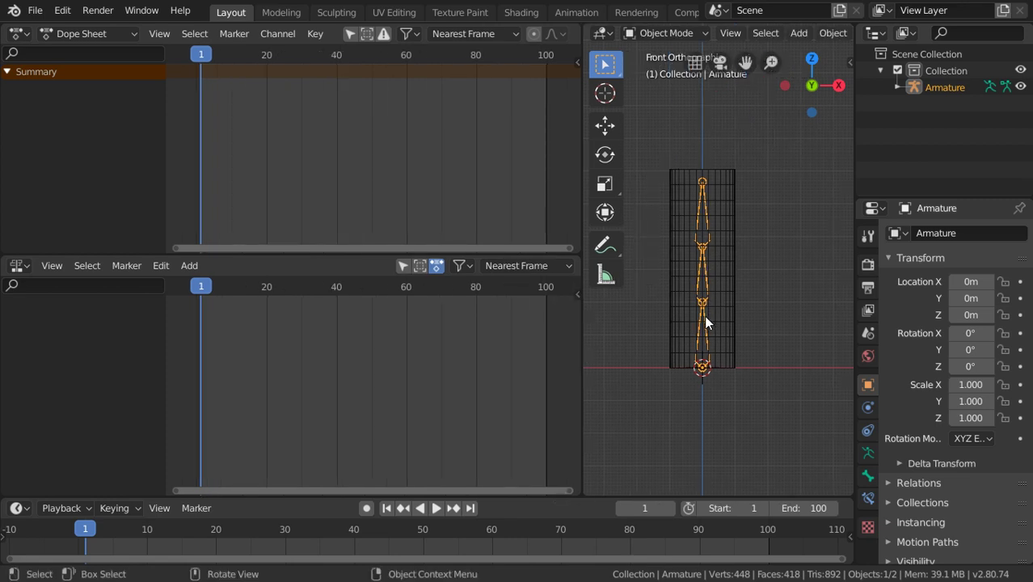
{"action": "left_click", "coordinate": [703, 295]}
{"action": "left_click", "coordinate": [705, 295]}
{"action": "left_click", "coordinate": [661, 33]}
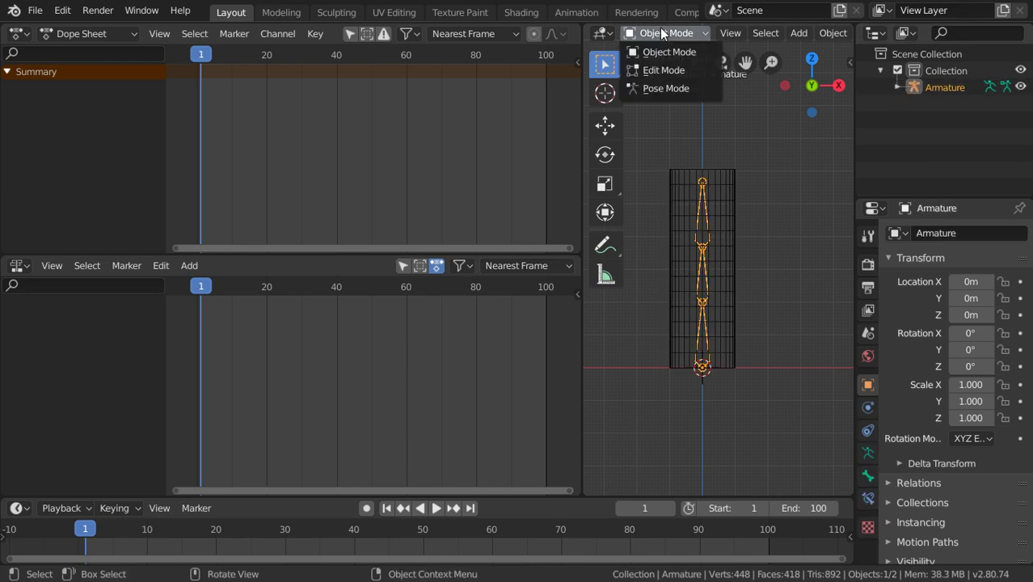
- Switch the armature to Pose Mode and select all three bones
{"action": "left_click", "coordinate": [661, 83]}
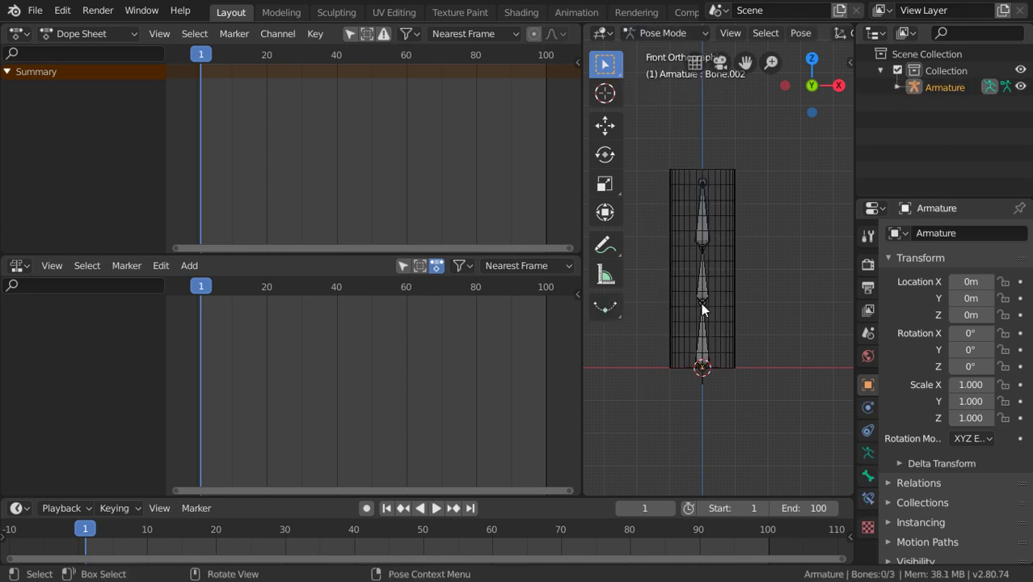
{"action": "key", "text": "a"}
{"action": "key", "text": "i"}
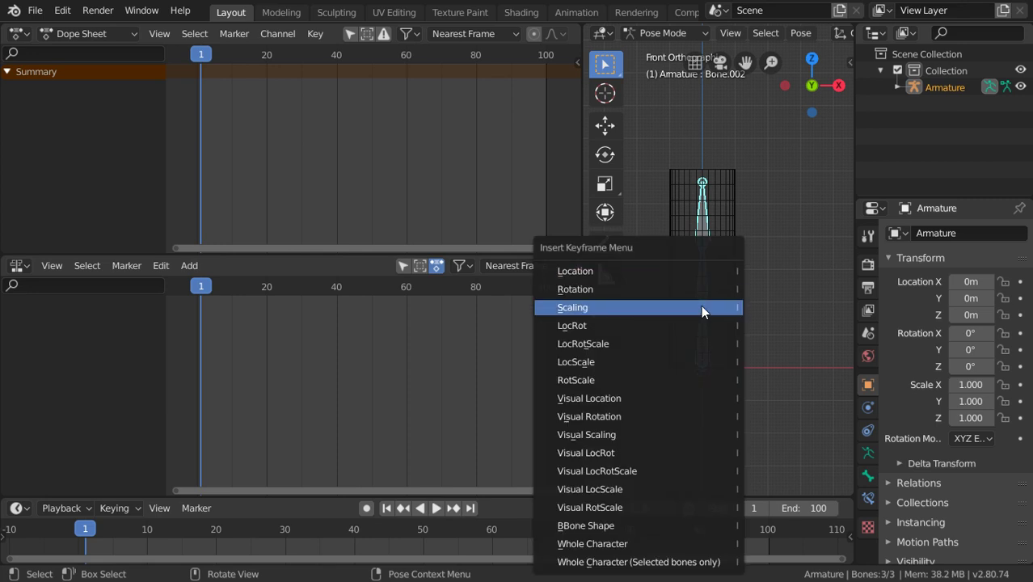
{"action": "left_click", "coordinate": [700, 307]}
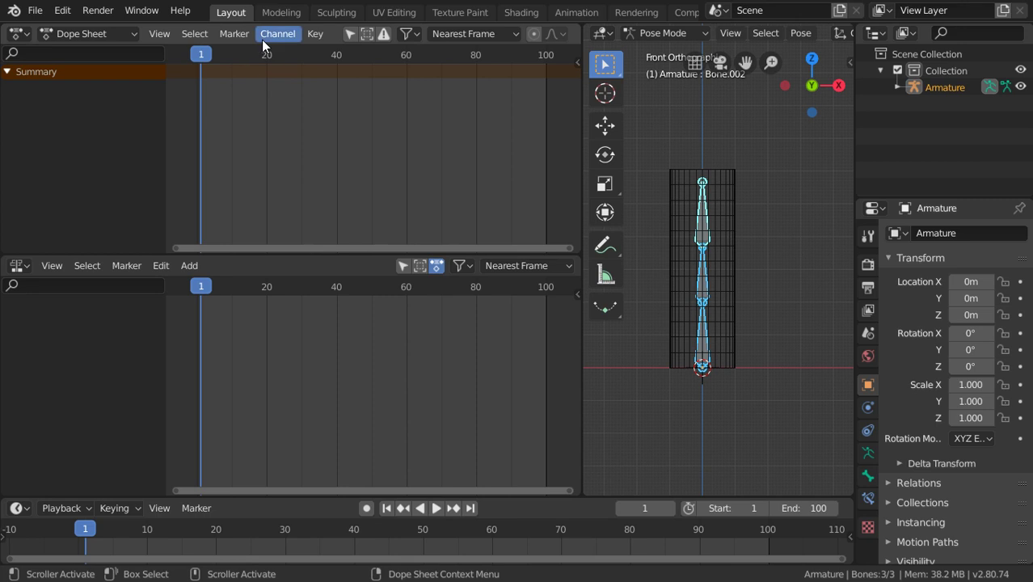
- Switch the Dope Sheet to Action Editor and create a new action named GoLeft
{"action": "left_click", "coordinate": [84, 34]}
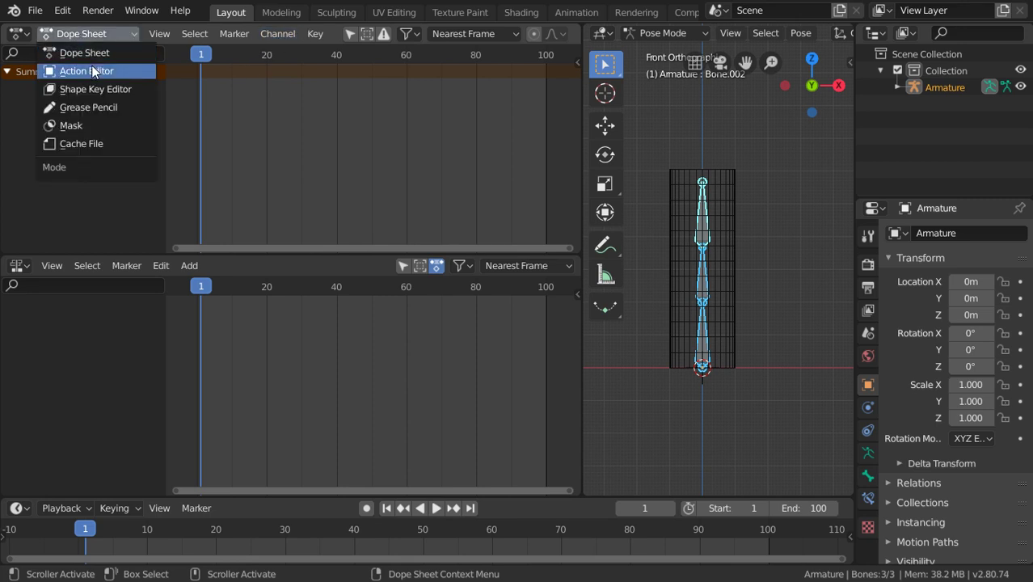
{"action": "left_click", "coordinate": [92, 66]}
{"action": "left_click", "coordinate": [518, 33]}
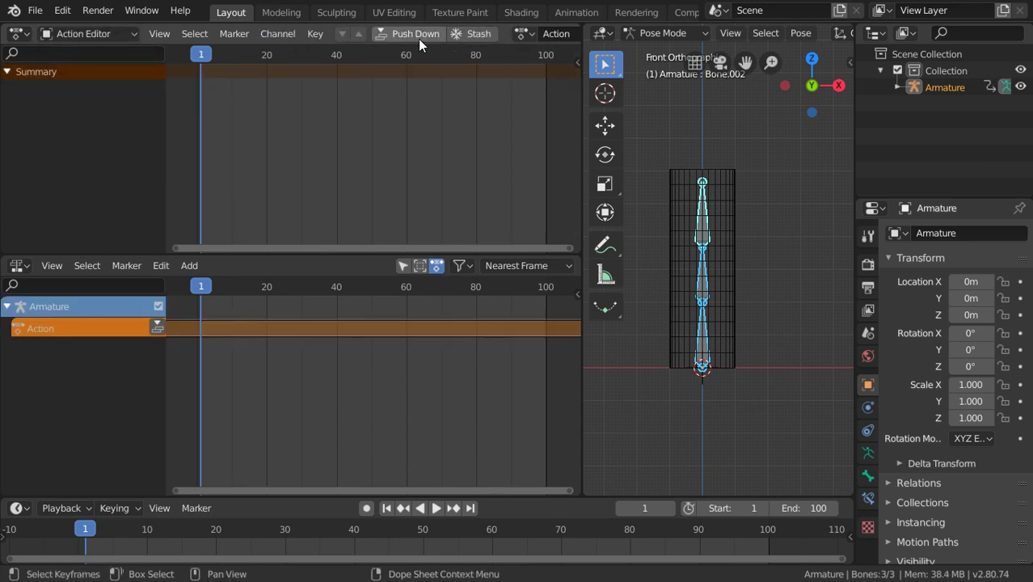
{"action": "scroll", "coordinate": [385, 35], "scroll_direction": "down", "scroll_amount": 5}
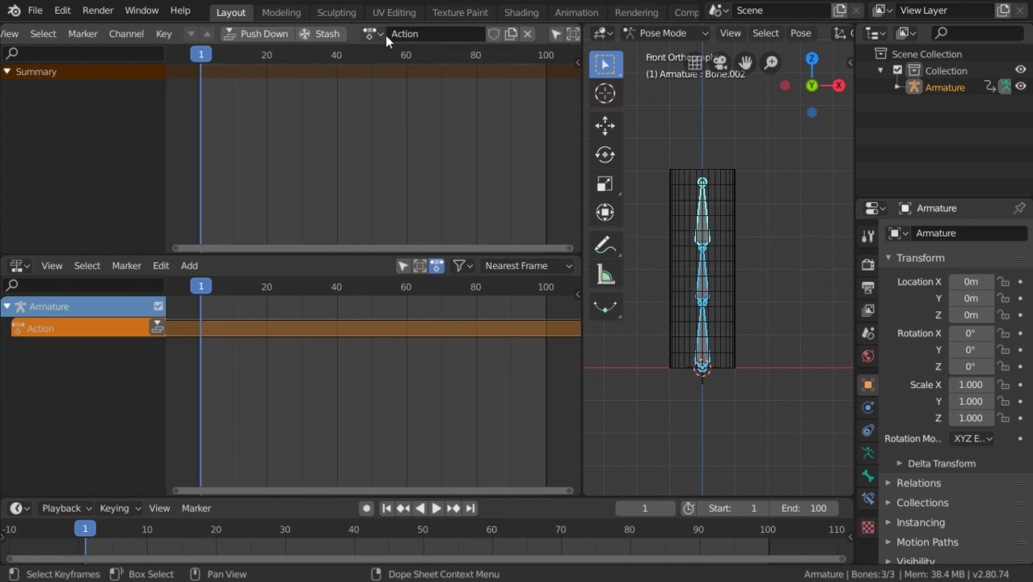
{"action": "double_click", "coordinate": [430, 34]}
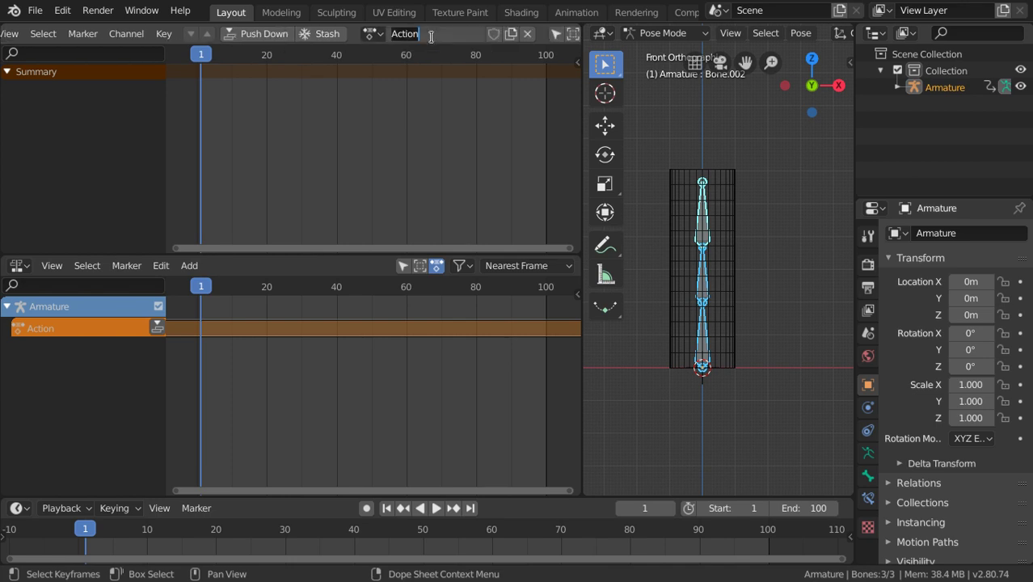
{"action": "type", "text": "GoLeft"}
{"action": "key", "text": "Return"}
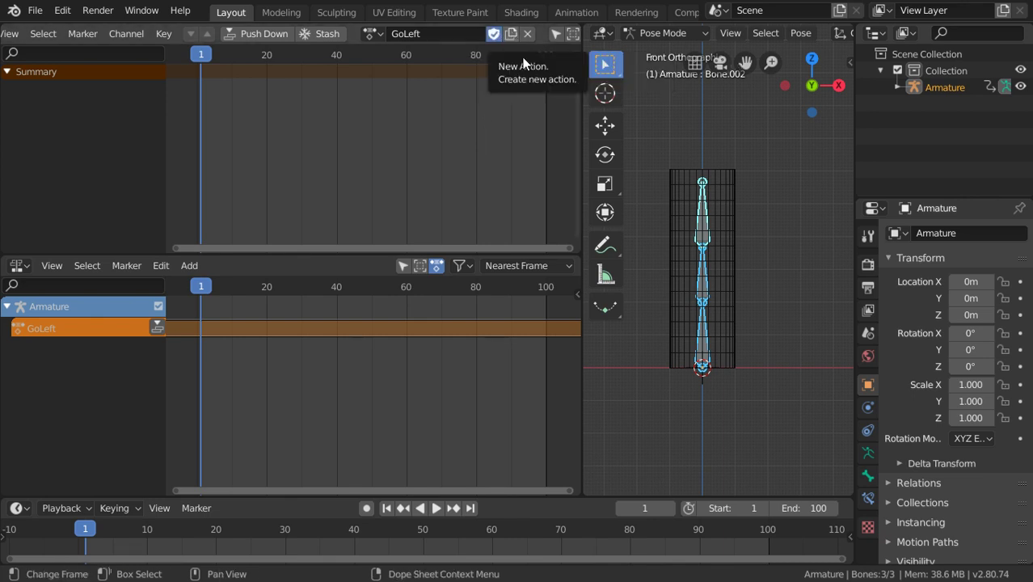
- Key LocRot for all three bones in their straight pose at frame 1
{"action": "left_click", "coordinate": [709, 287]}
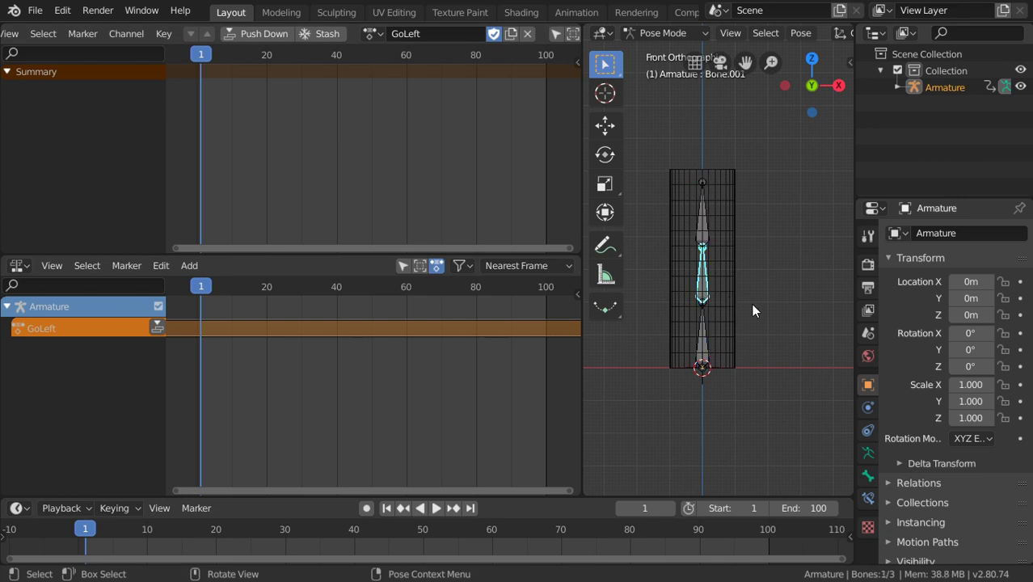
{"action": "key", "text": "r"}
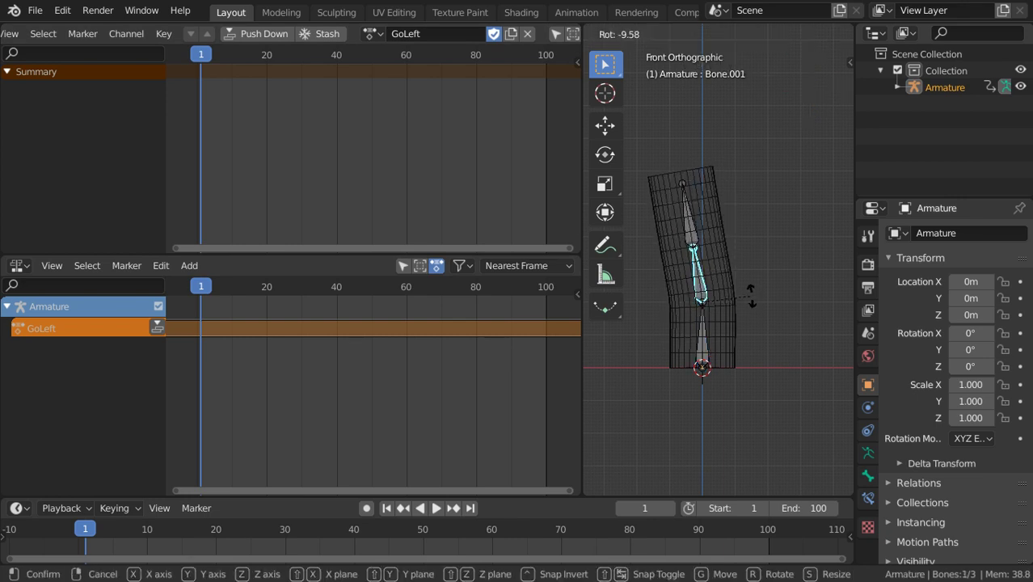
{"action": "right_click", "coordinate": [751, 295]}
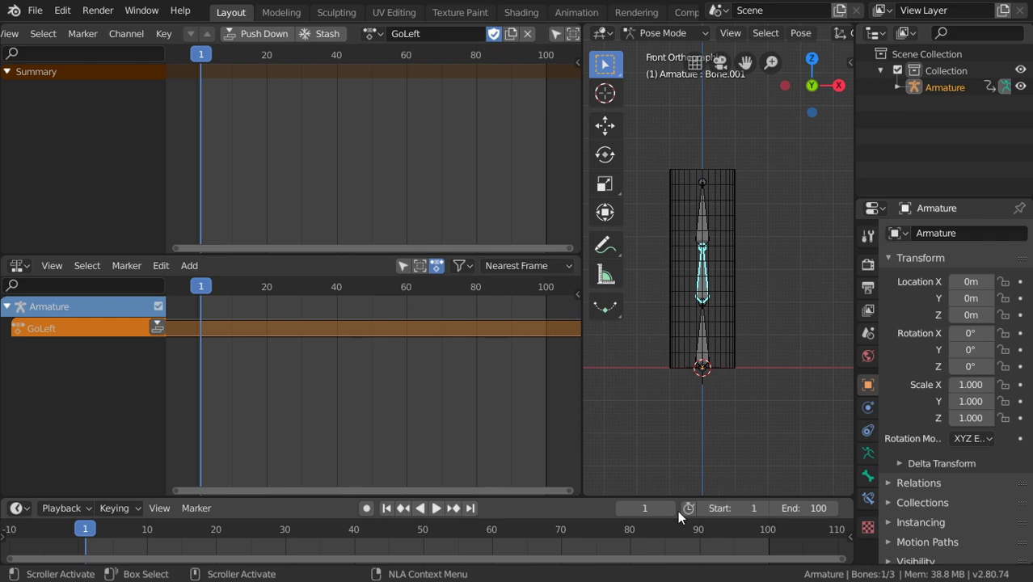
{"action": "key", "text": "a"}
{"action": "key", "text": "alt+a"}
{"action": "key", "text": "a"}
{"action": "key", "text": "i"}
{"action": "left_click", "coordinate": [707, 325]}
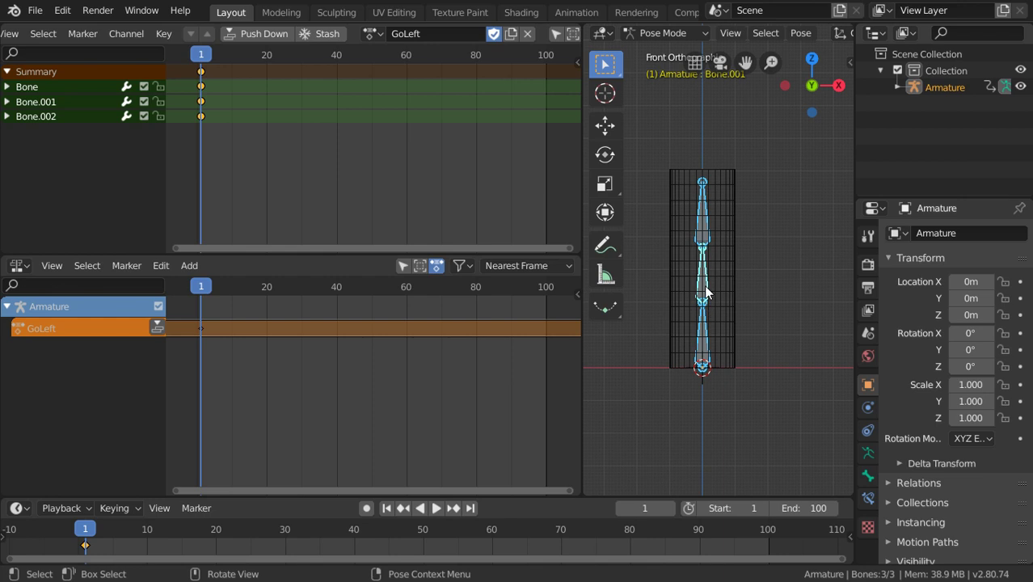
- At frame 11, bend Bone.001 and Bone.002 left and key LocRot on all bones
{"action": "left_click", "coordinate": [659, 502]}
{"action": "type", "text": "11"}
{"action": "key", "text": "Return"}
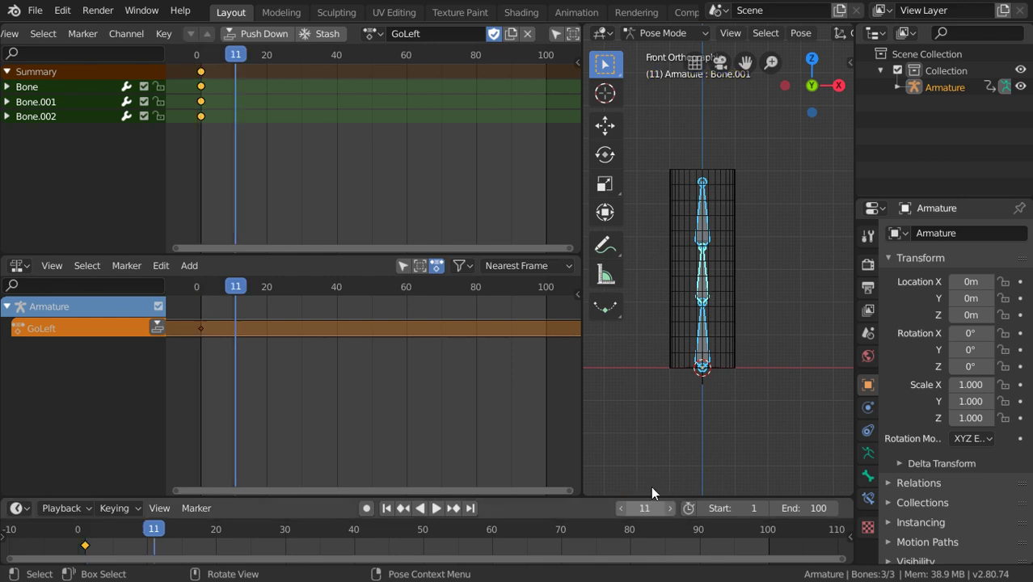
{"action": "left_click", "coordinate": [700, 283]}
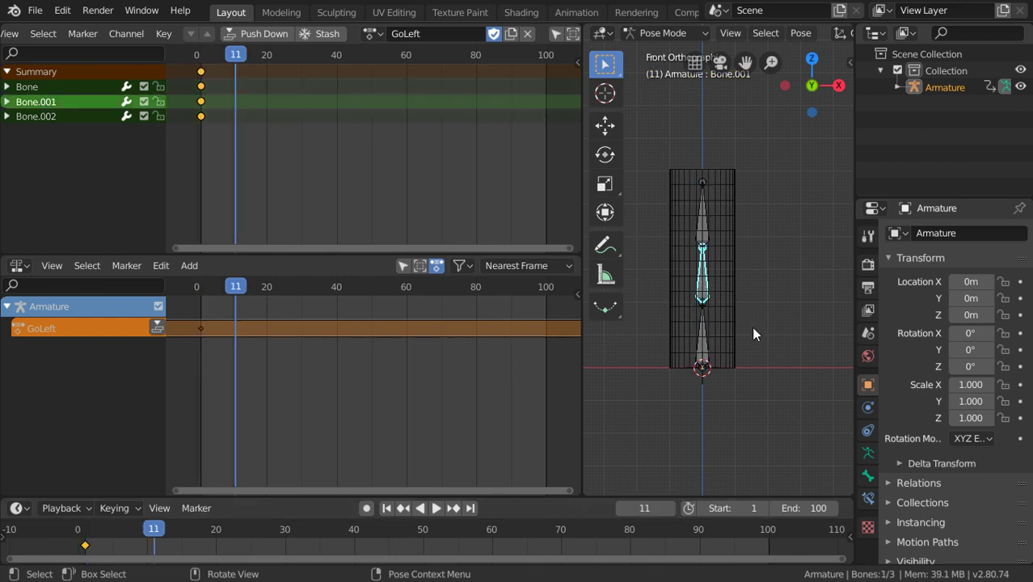
{"action": "key", "text": "r"}
{"action": "left_click", "coordinate": [702, 235]}
{"action": "left_click", "coordinate": [699, 234]}
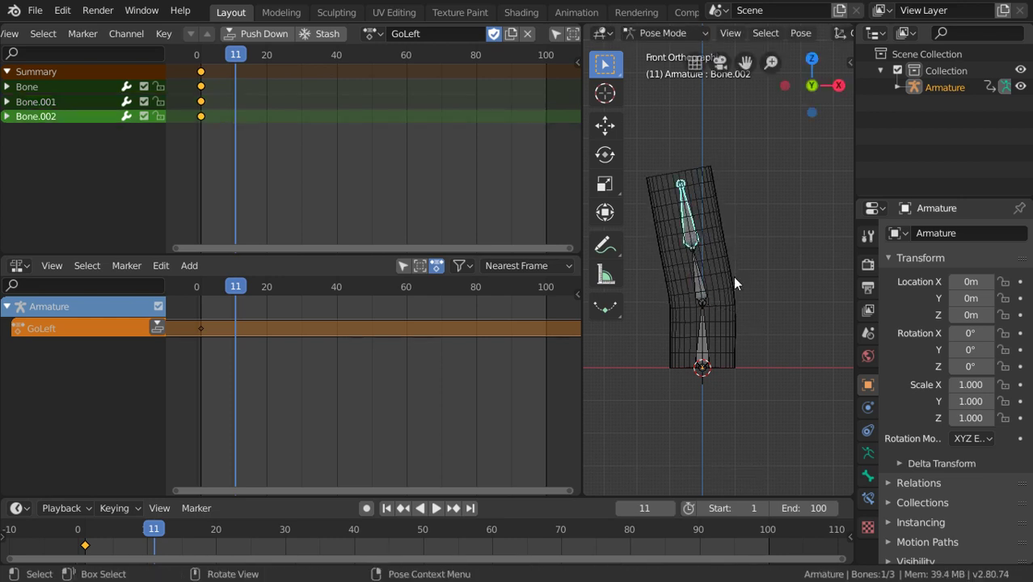
{"action": "key", "text": "r"}
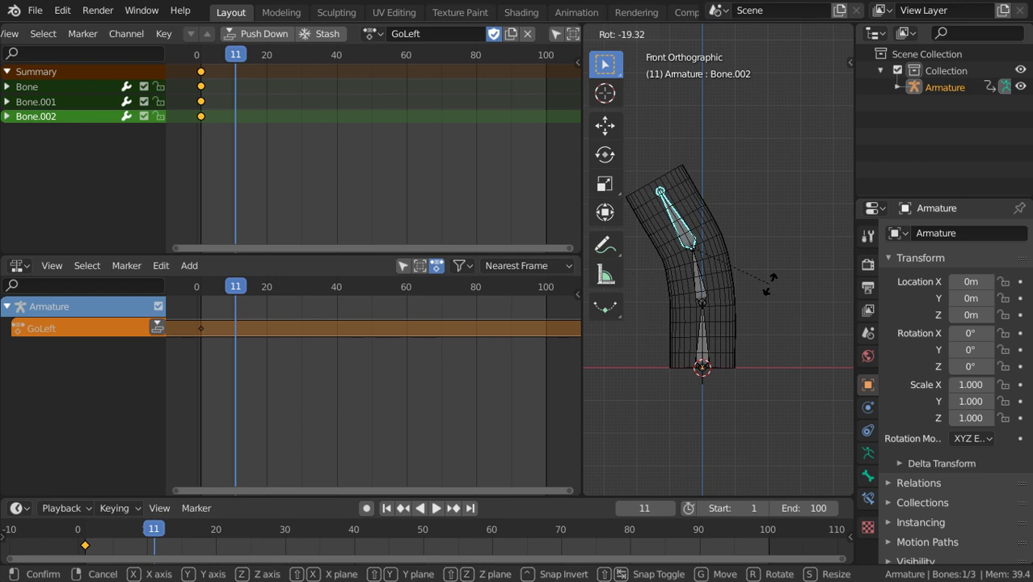
{"action": "left_click", "coordinate": [749, 305]}
{"action": "key", "text": "a"}
{"action": "key", "text": "alt+r"}
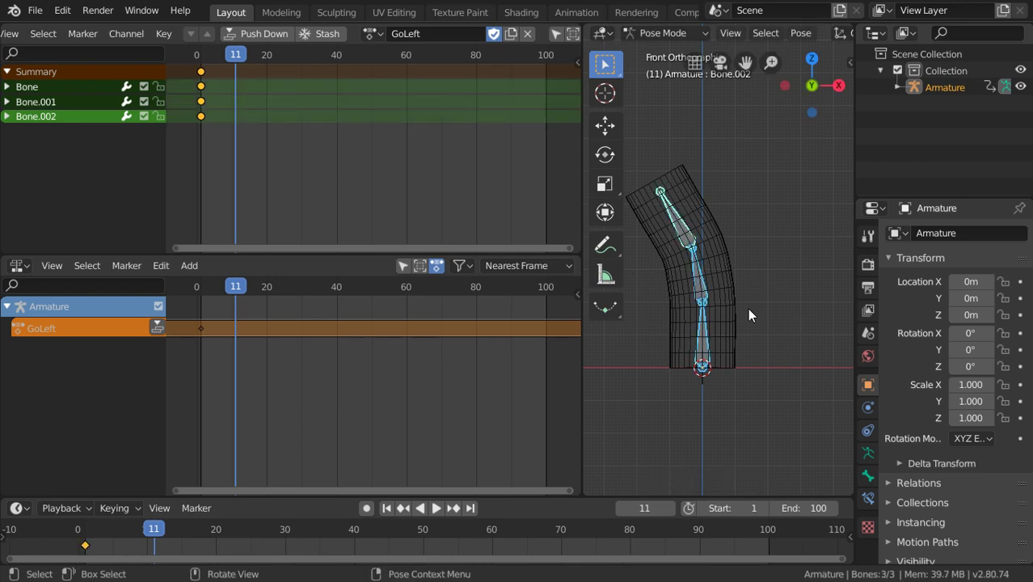
{"action": "left_click", "coordinate": [716, 305]}
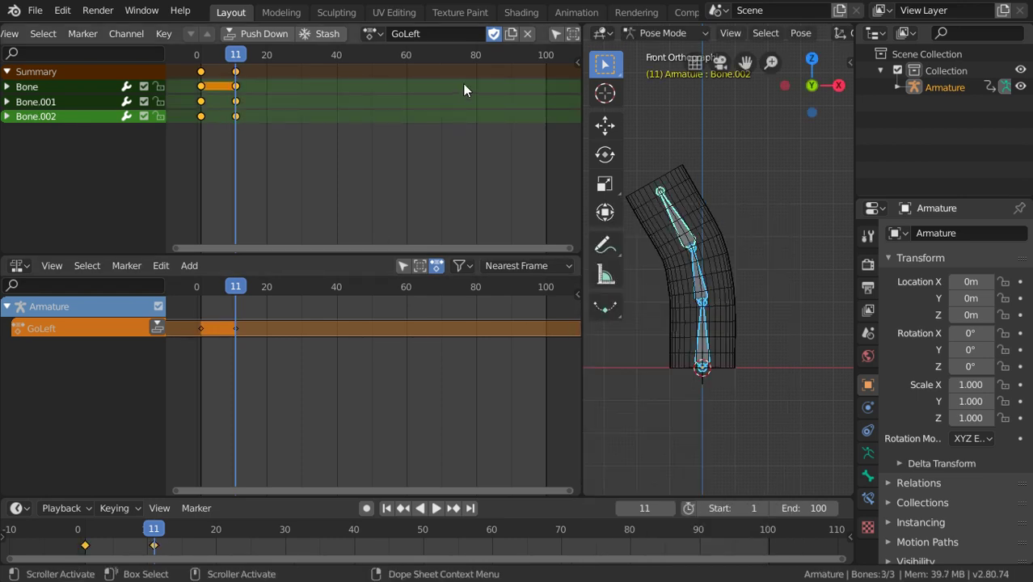
- Go to frame 26 and rotate Bone.001 further left
{"action": "left_click", "coordinate": [653, 507]}
{"action": "type", "text": "26"}
{"action": "key", "text": "Return"}
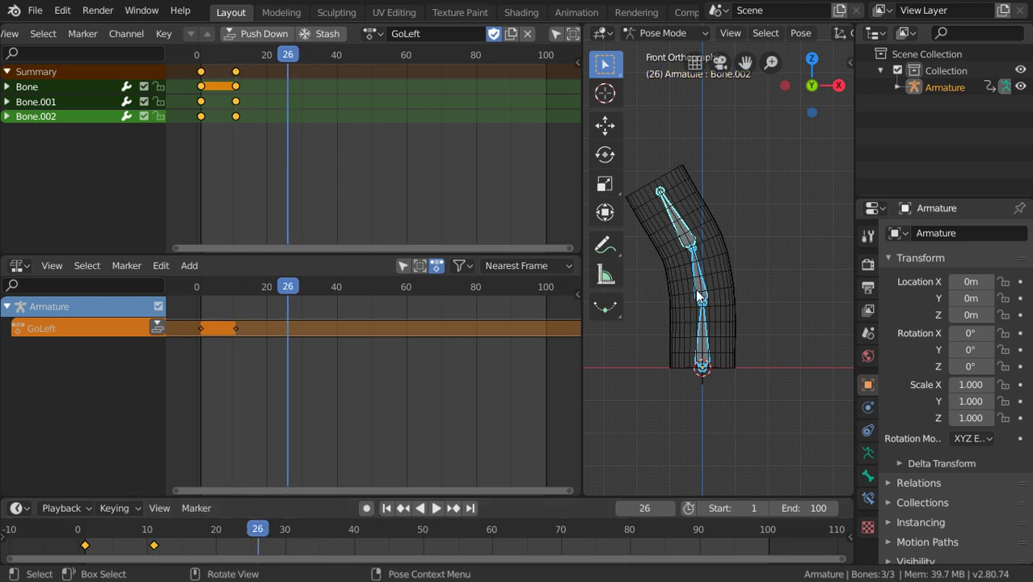
{"action": "left_click", "coordinate": [699, 294]}
{"action": "key", "text": "r"}
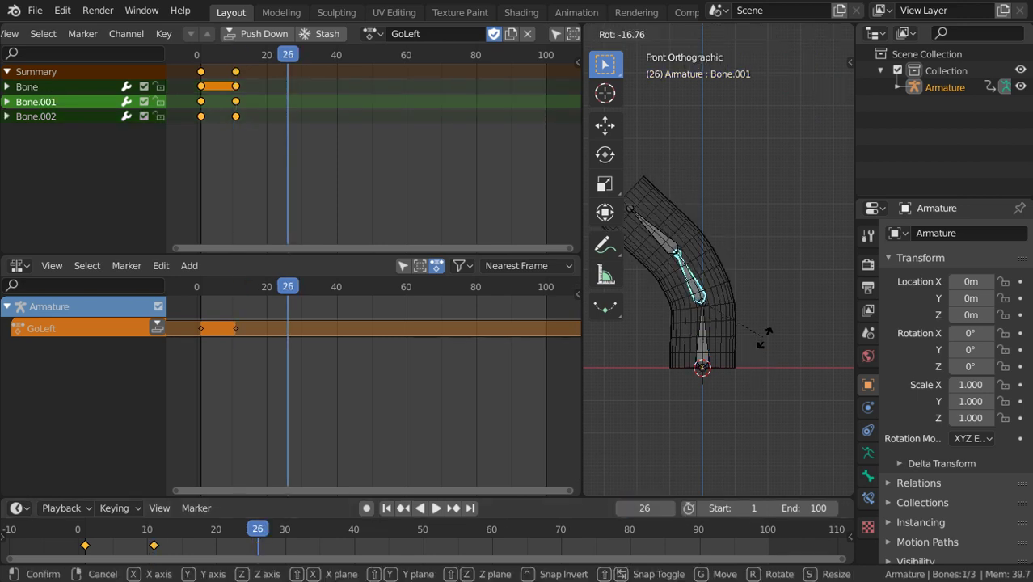
{"action": "left_click", "coordinate": [765, 328]}
- Bend Bone.002 further left and readjust Bone.001's rotation
{"action": "left_click", "coordinate": [659, 238]}
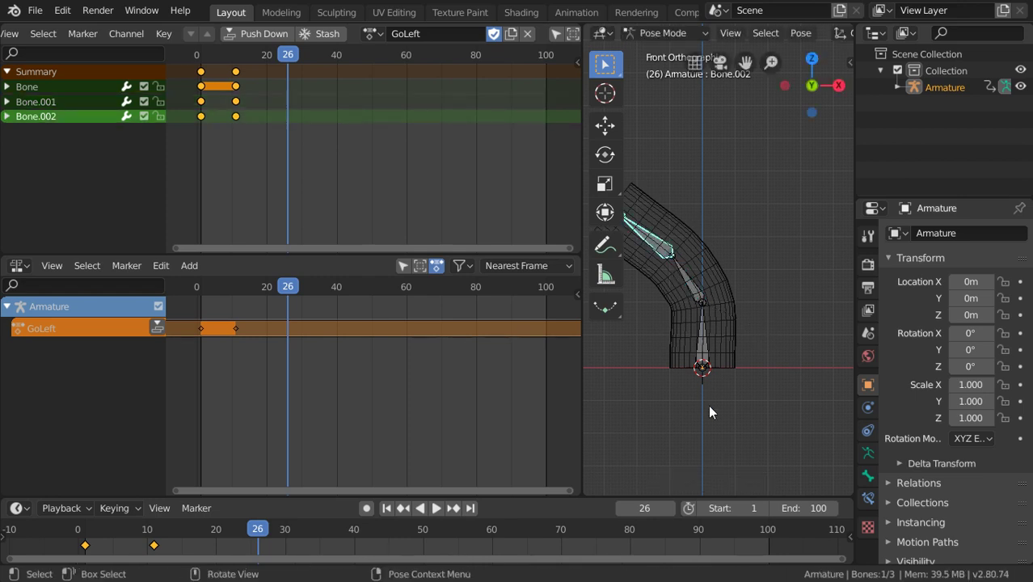
{"action": "key", "text": "r"}
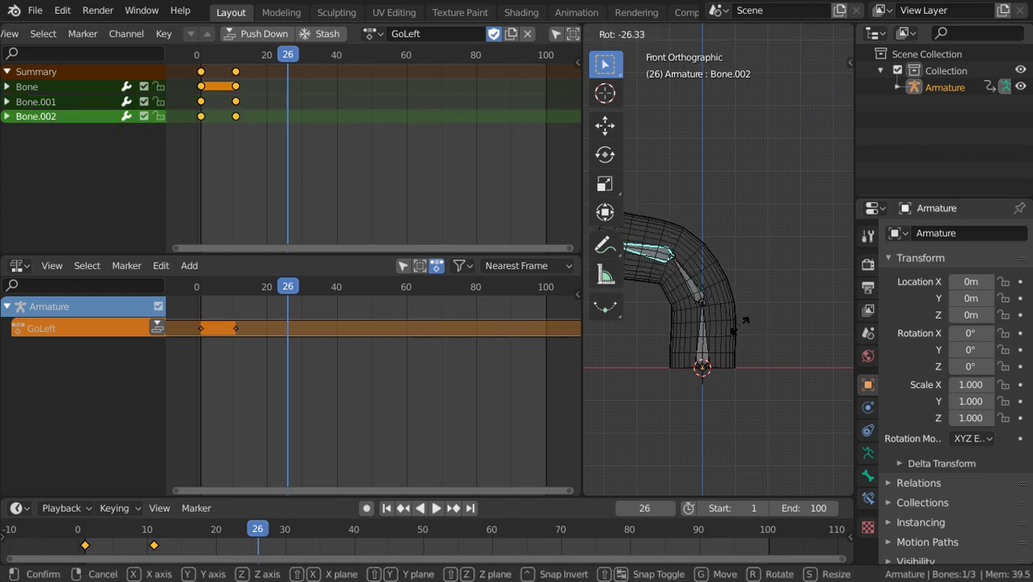
{"action": "left_click", "coordinate": [739, 326]}
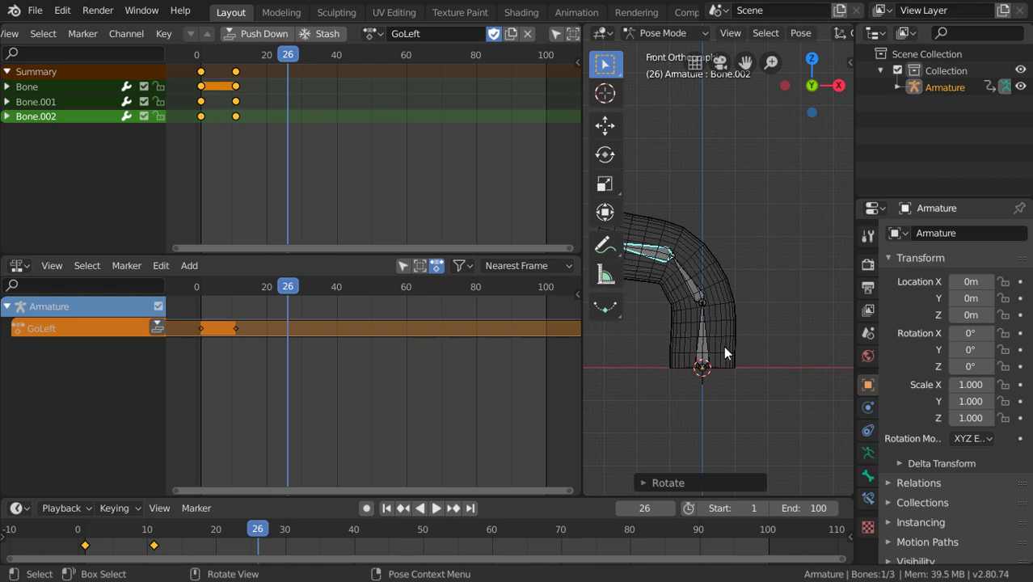
{"action": "key", "text": "r"}
{"action": "key", "text": "Escape"}
{"action": "left_click", "coordinate": [682, 275]}
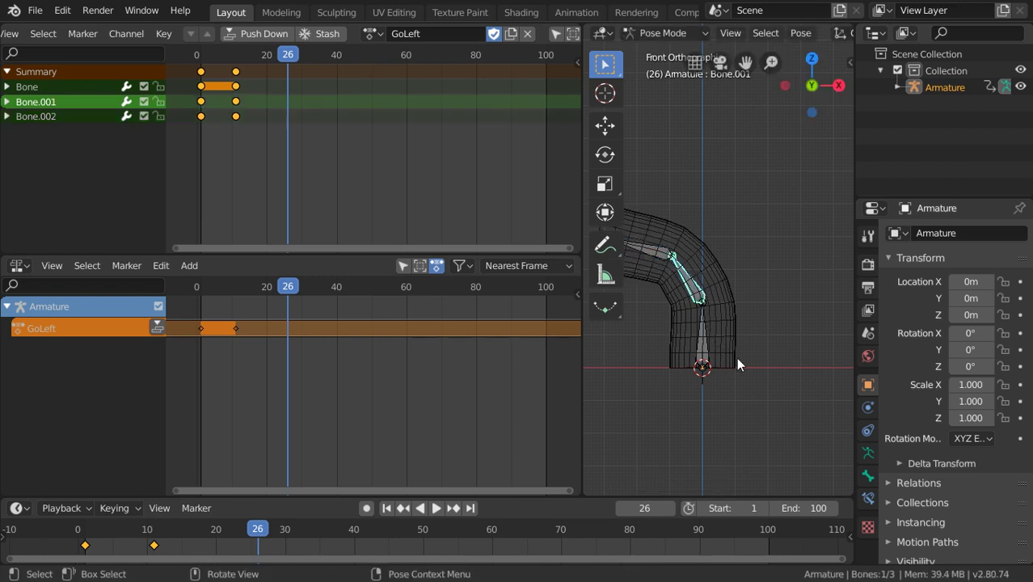
{"action": "key", "text": "r"}
{"action": "left_click", "coordinate": [709, 322]}
- Select all three bones and insert a LocRot keyframe at frame 26
{"action": "middle_click_drag", "start_coordinate": [709, 323], "coordinate": [756, 352], "text": "shift"}
{"action": "key", "text": "alt+a"}
{"action": "key", "text": "a"}
{"action": "key", "text": "i"}
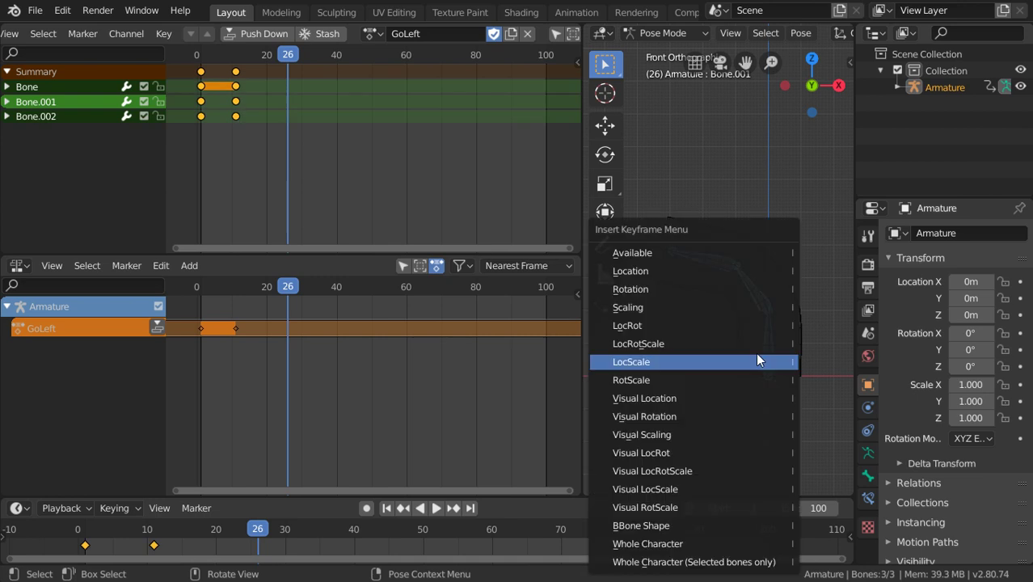
{"action": "left_click", "coordinate": [673, 325]}
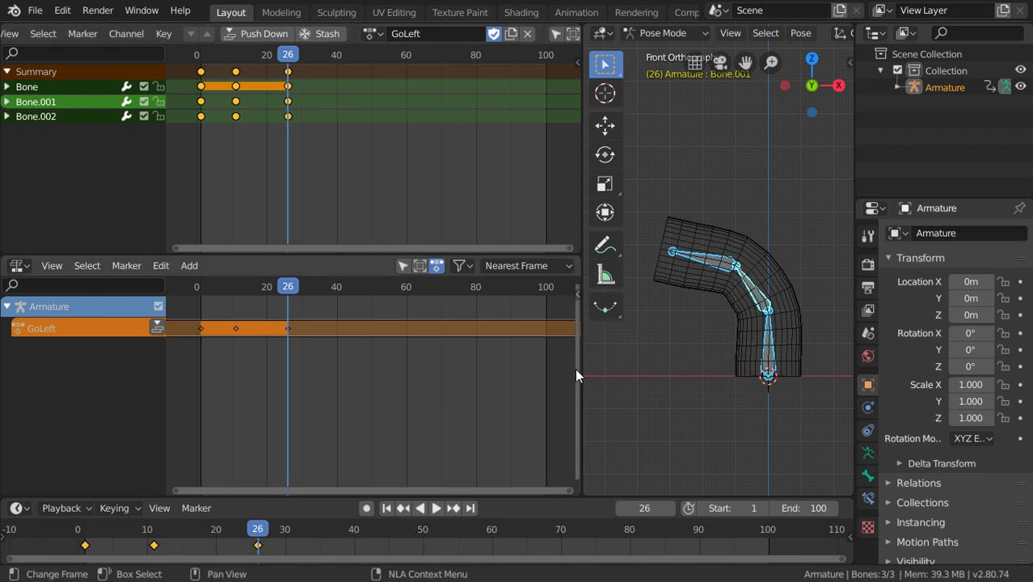
- Set the current frame to 41 by entering 1+40
{"action": "left_click", "coordinate": [646, 509]}
{"action": "type", "text": "40"}
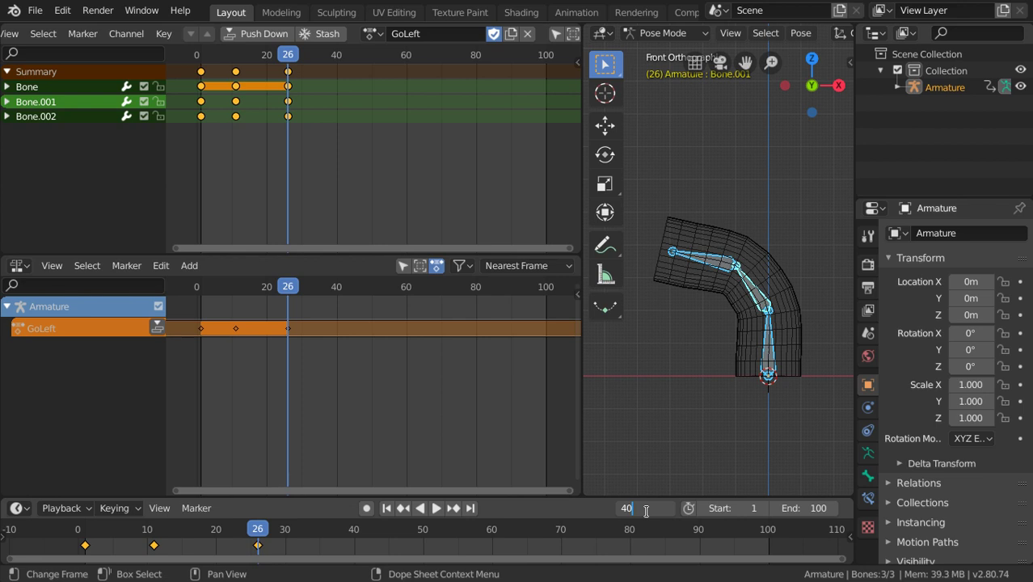
{"action": "left_click", "coordinate": [615, 509]}
{"action": "type", "text": "1+"}
{"action": "key", "text": "Return"}
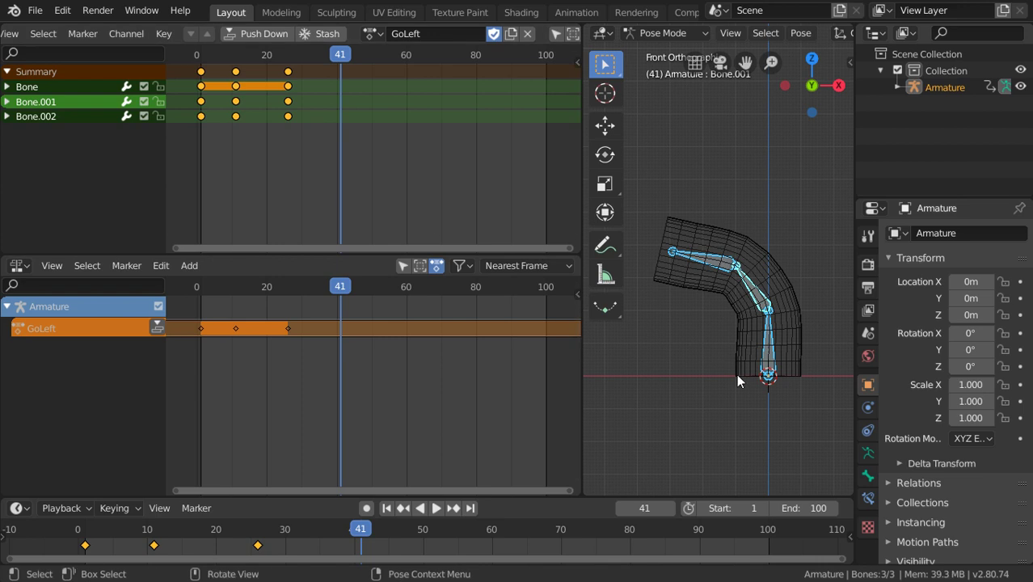
- Clear all bone rotations and key LocRot for the straight pose at frame 41
{"action": "key", "text": "alt+r"}
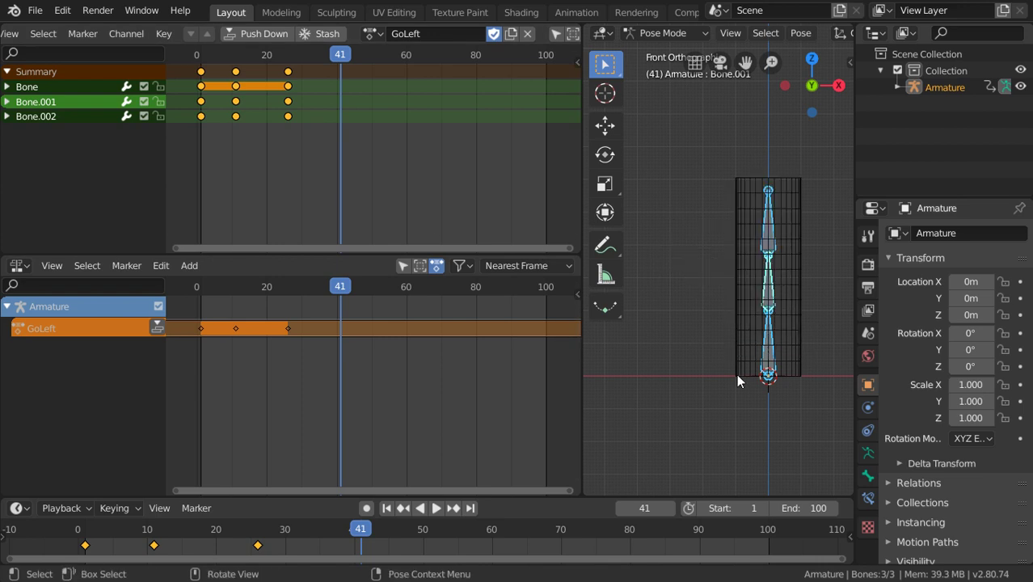
{"action": "key", "text": "i"}
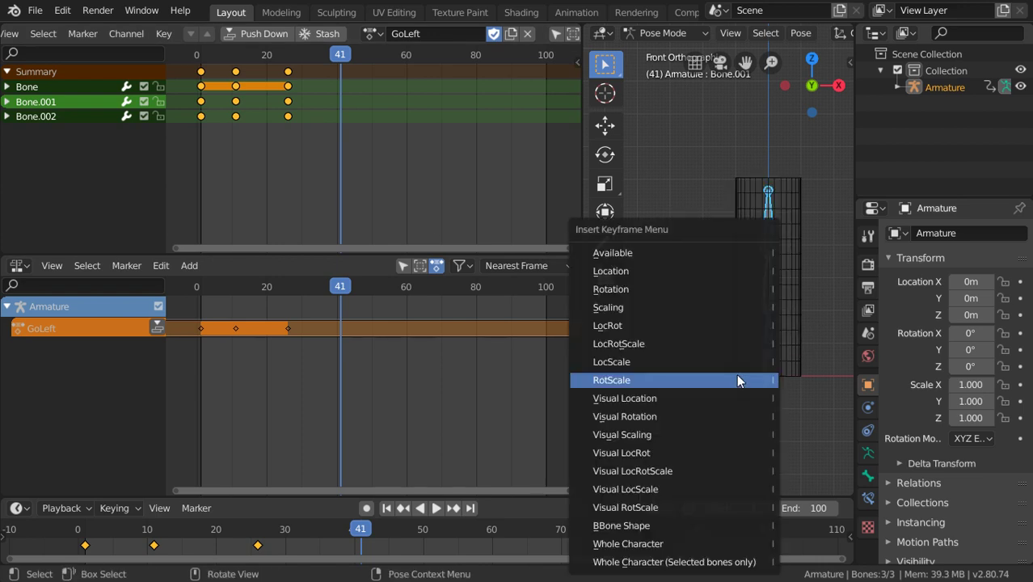
{"action": "left_click", "coordinate": [642, 324]}
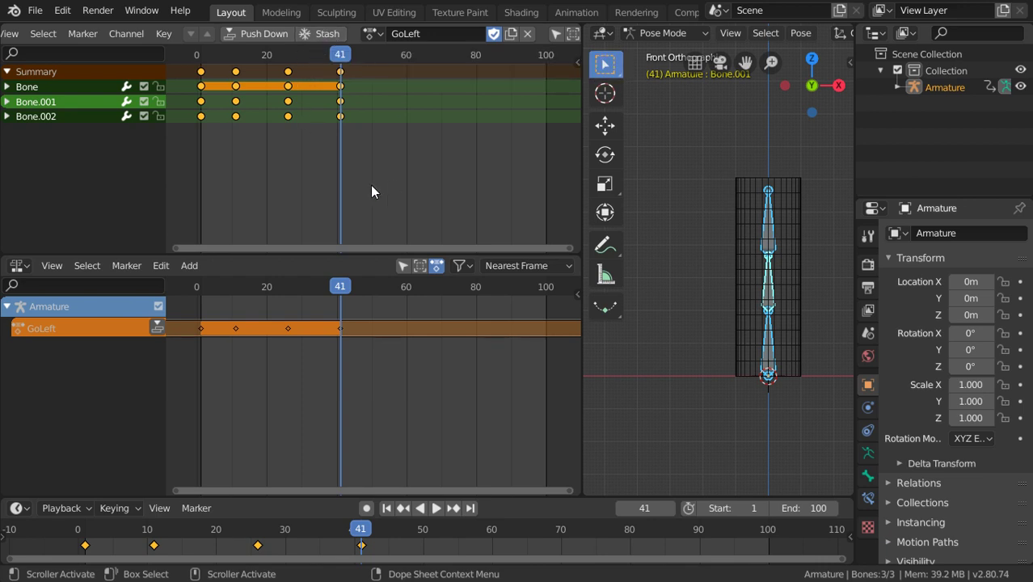
- Preview the GoLeft animation by playing it backwards and scrubbing the frames
{"action": "left_click", "coordinate": [343, 154]}
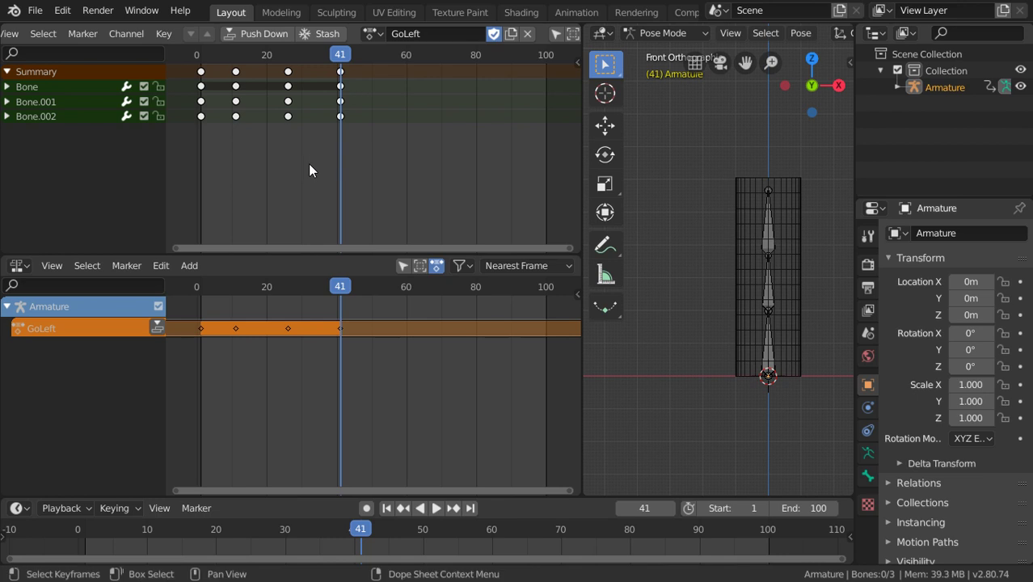
{"action": "right_click", "coordinate": [328, 54]}
{"action": "left_click", "coordinate": [327, 54]}
{"action": "key", "text": "ctrl+shift+space"}
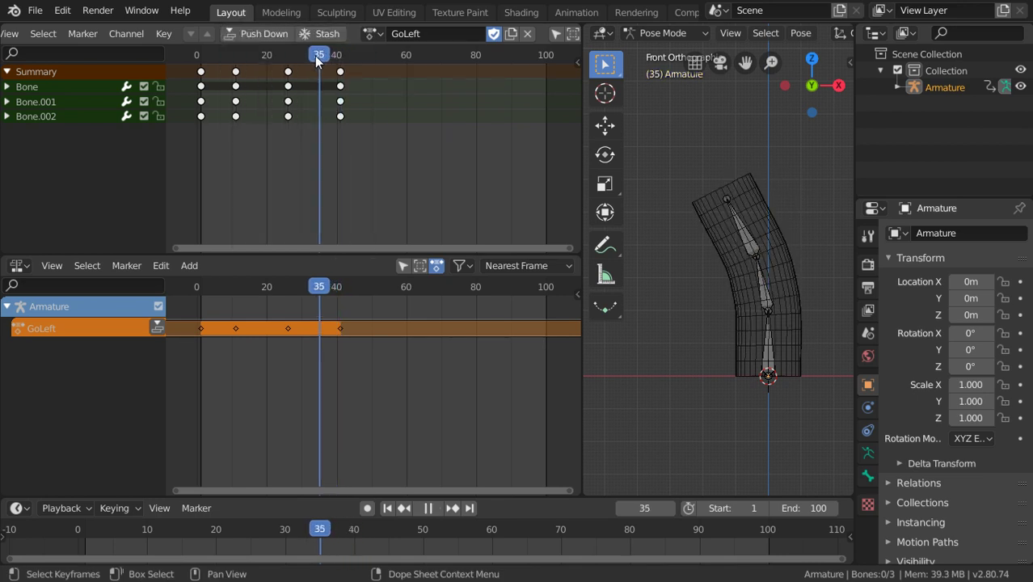
{"action": "left_click_drag", "start_coordinate": [305, 63], "coordinate": [340, 75]}
{"action": "key", "text": "space"}
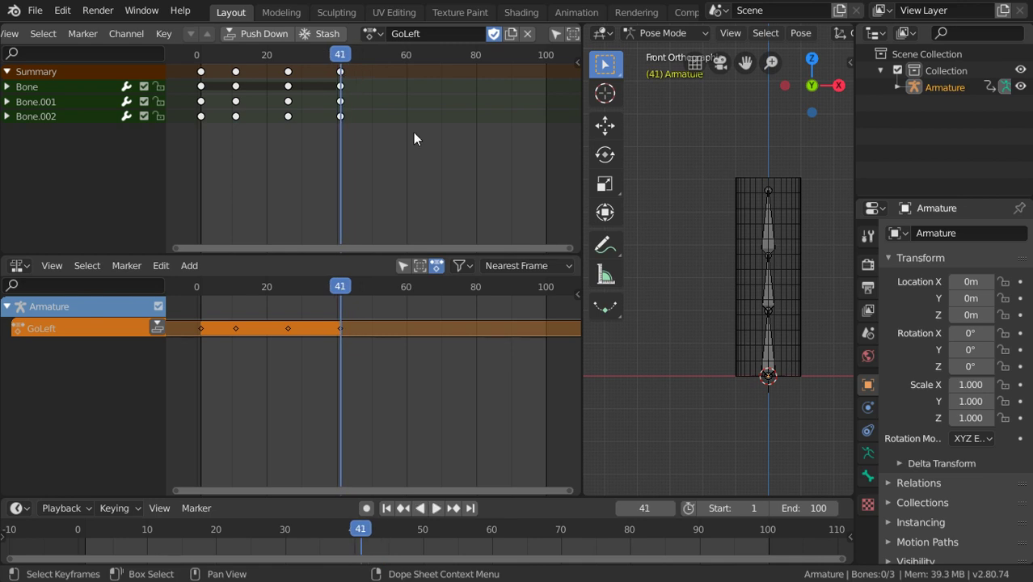
- Stash the GoLeft action into the NLA and select its strip
{"action": "key", "text": "a"}
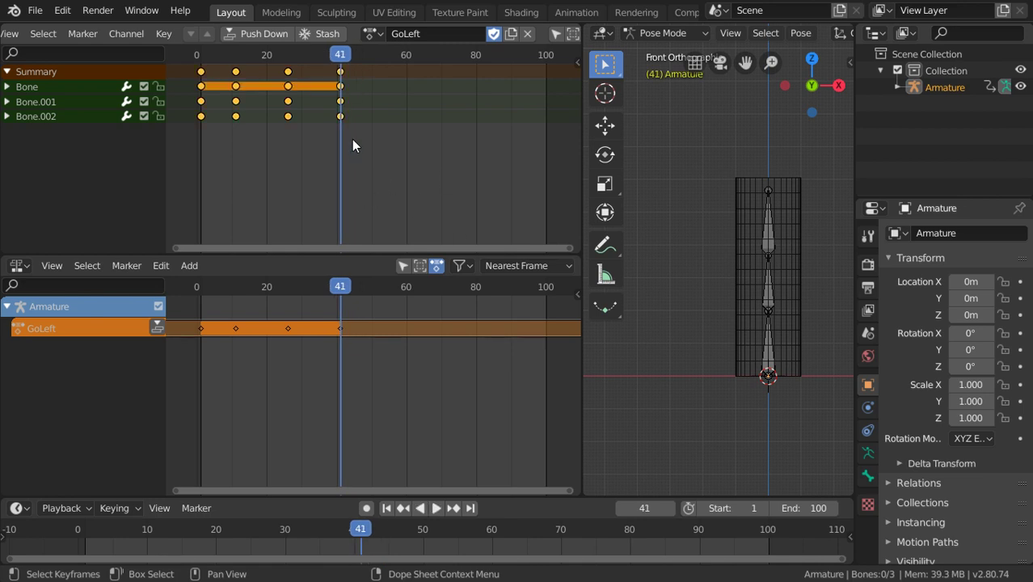
{"action": "left_click", "coordinate": [338, 36]}
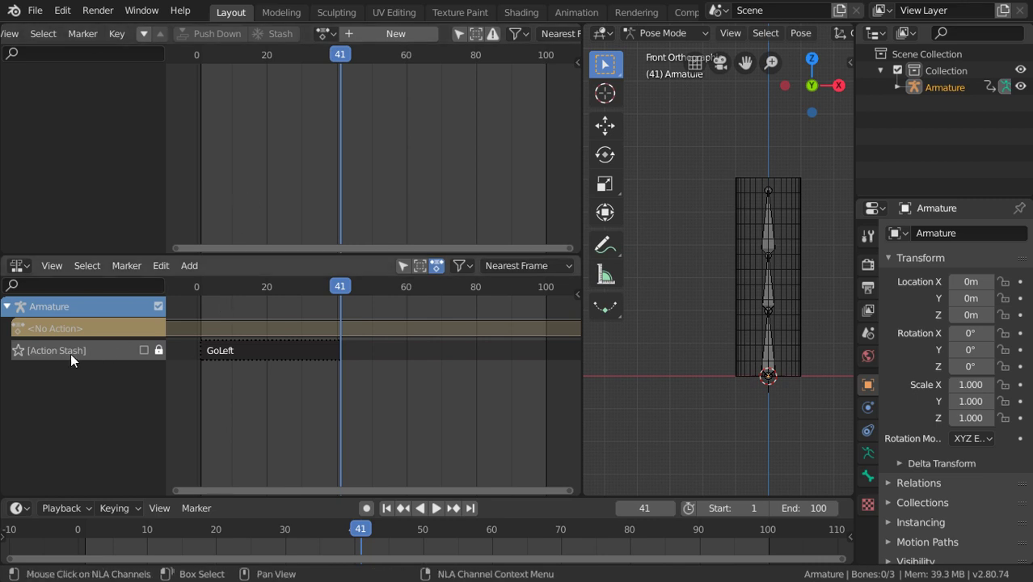
{"action": "left_click", "coordinate": [260, 353]}
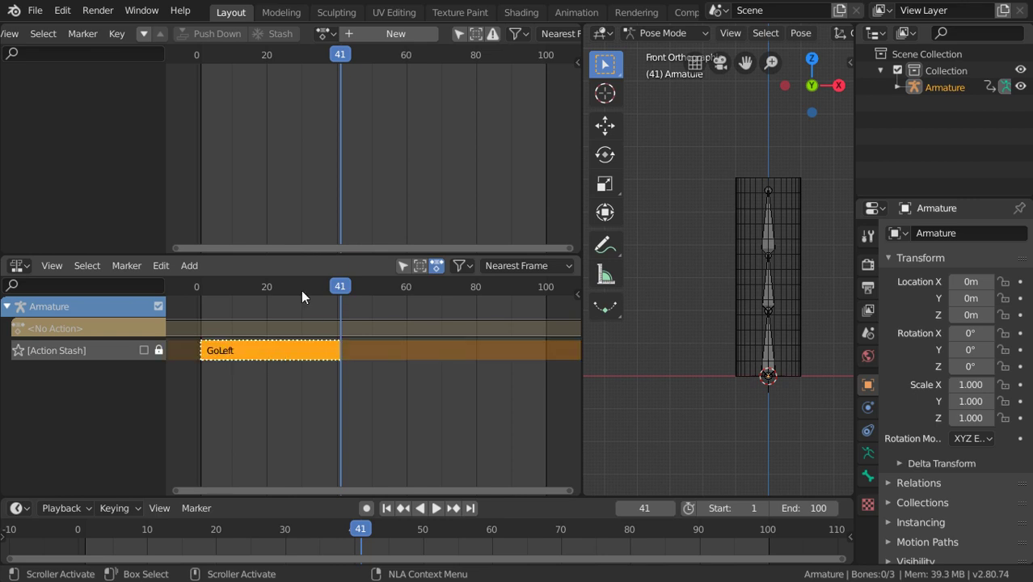
- Solo the Action Stash track and preview the GoLeft bend by playing and scrubbing
{"action": "left_click", "coordinate": [19, 352]}
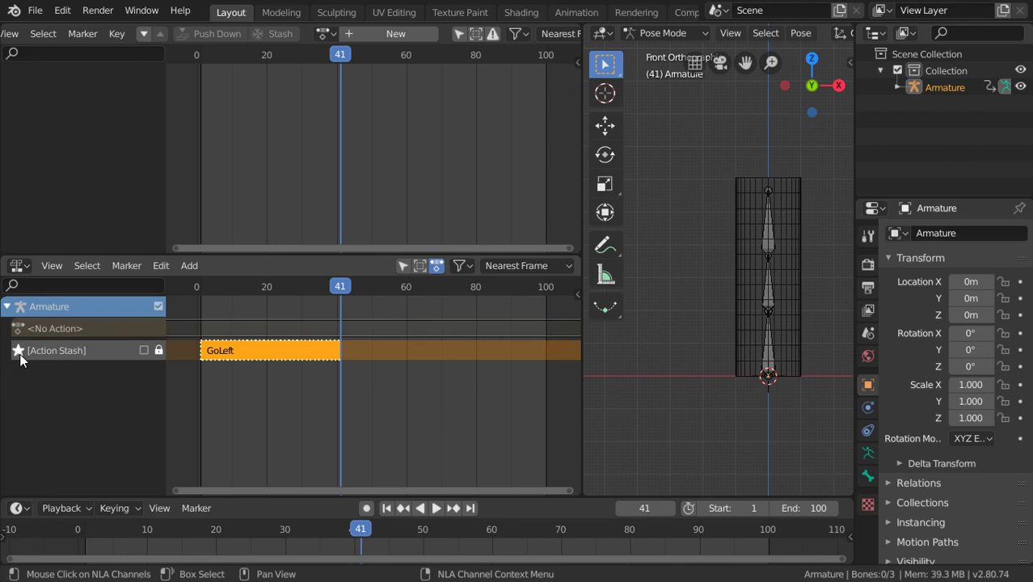
{"action": "key", "text": "ctrl+shift+space"}
{"action": "key", "text": "Escape"}
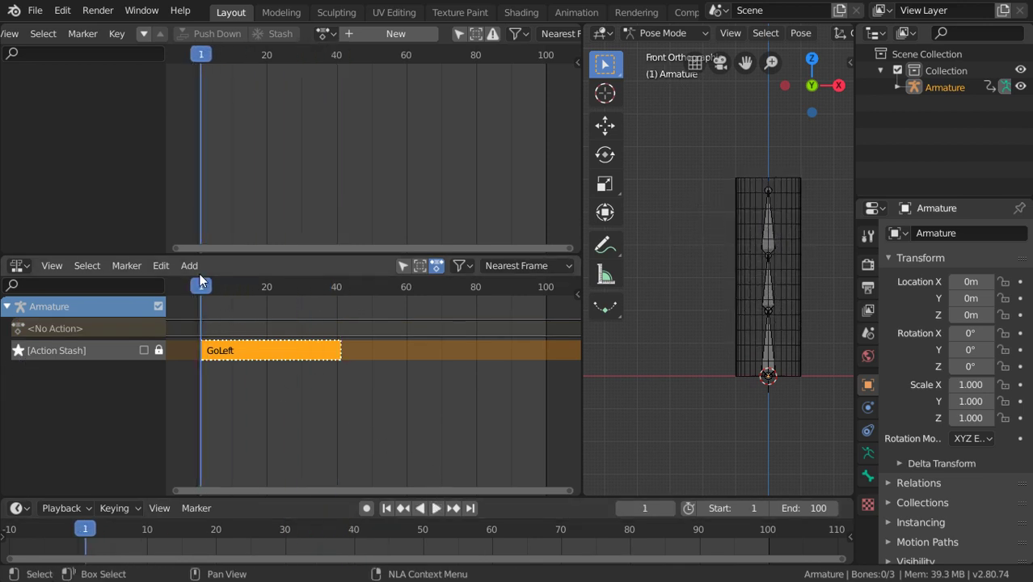
{"action": "left_click_drag", "start_coordinate": [201, 288], "coordinate": [207, 325]}
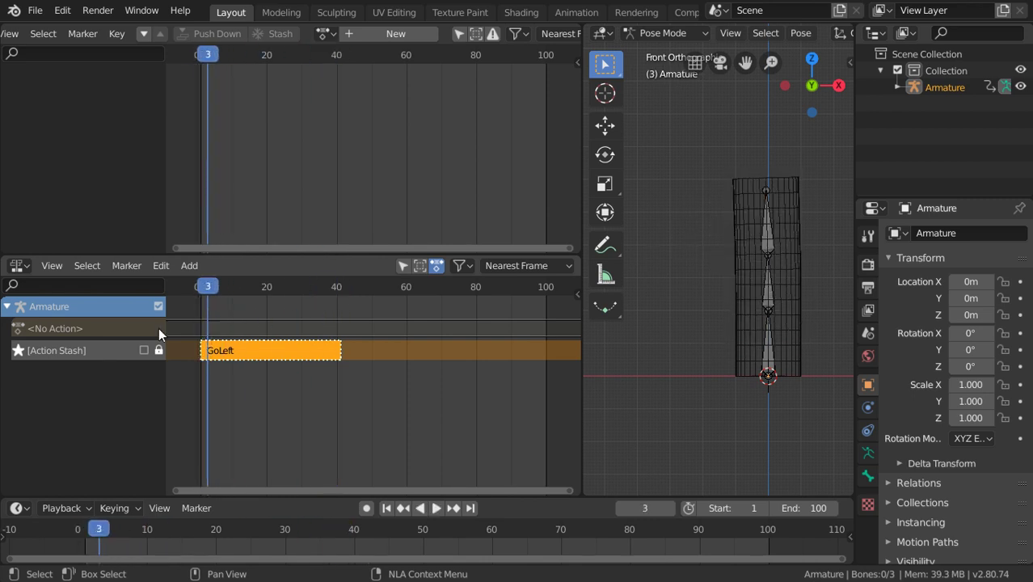
- Compare playback with solo off, then solo the Action Stash track again
{"action": "left_click", "coordinate": [18, 350]}
{"action": "key", "text": "space"}
{"action": "left_click_drag", "start_coordinate": [218, 289], "coordinate": [267, 311]}
{"action": "key", "text": "space"}
{"action": "left_click", "coordinate": [18, 349]}
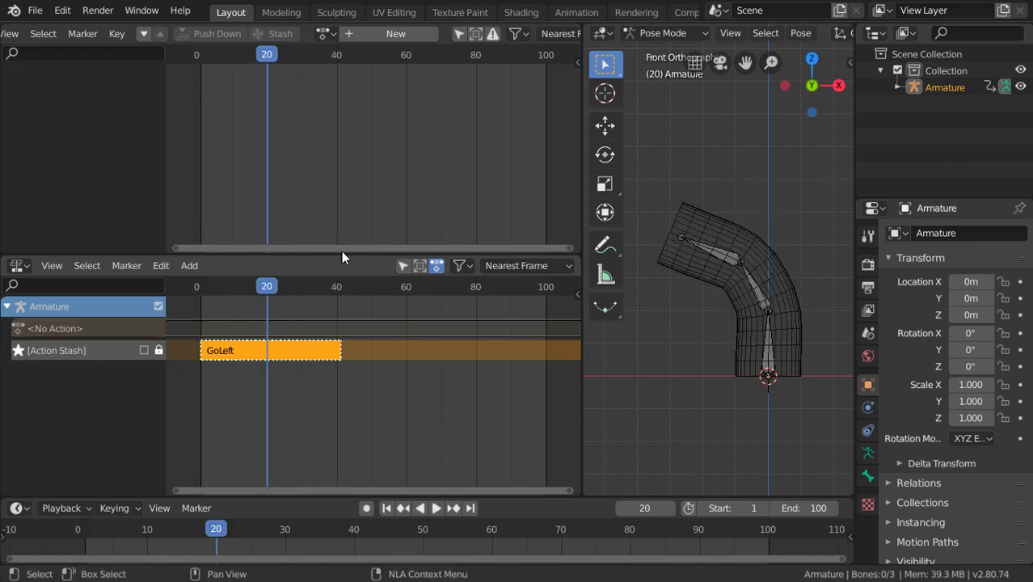
- Create a new action and name it GoRight
{"action": "left_click", "coordinate": [377, 35]}
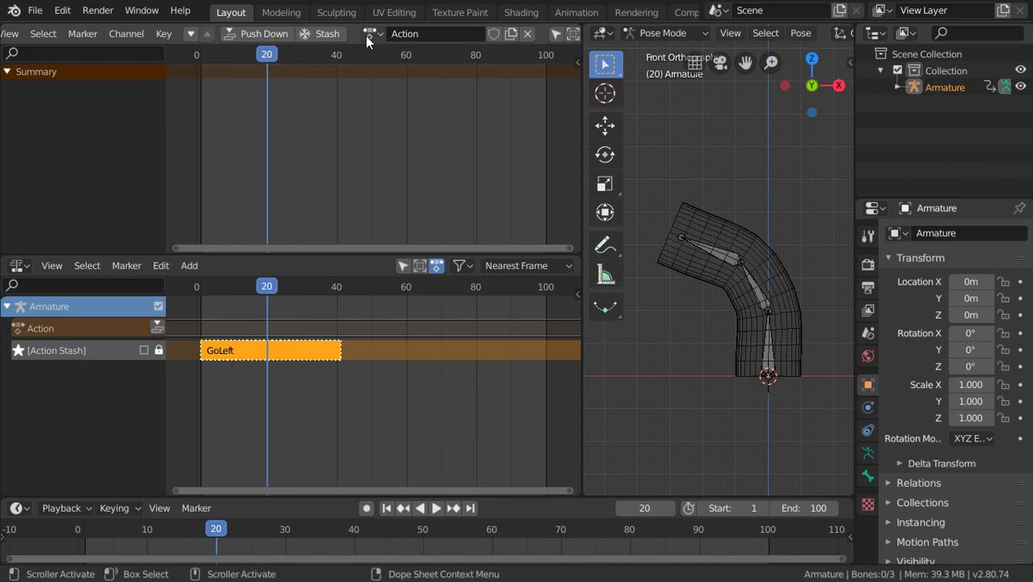
{"action": "left_click", "coordinate": [411, 36]}
{"action": "type", "text": "GoRight"}
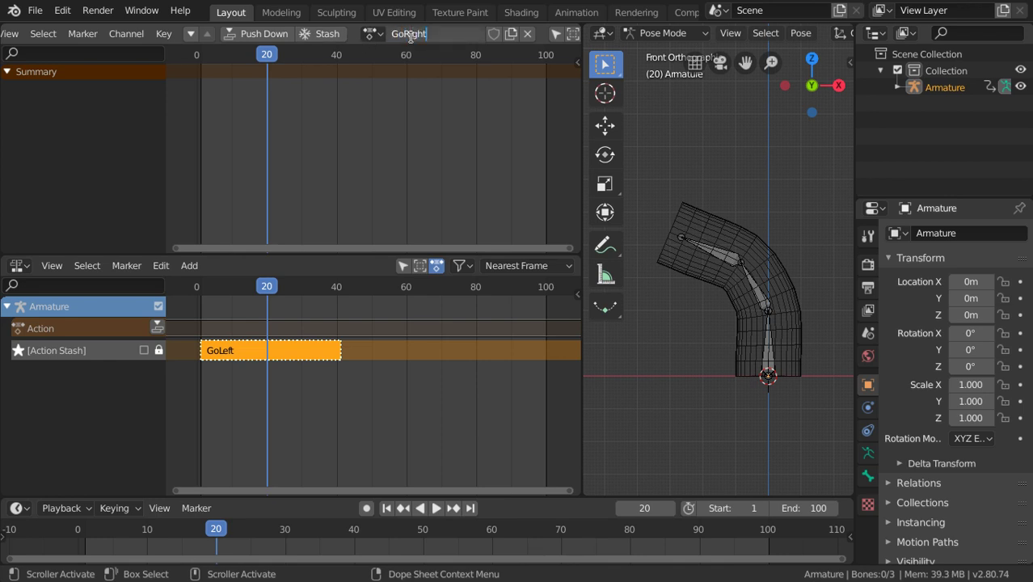
{"action": "key", "text": "Return"}
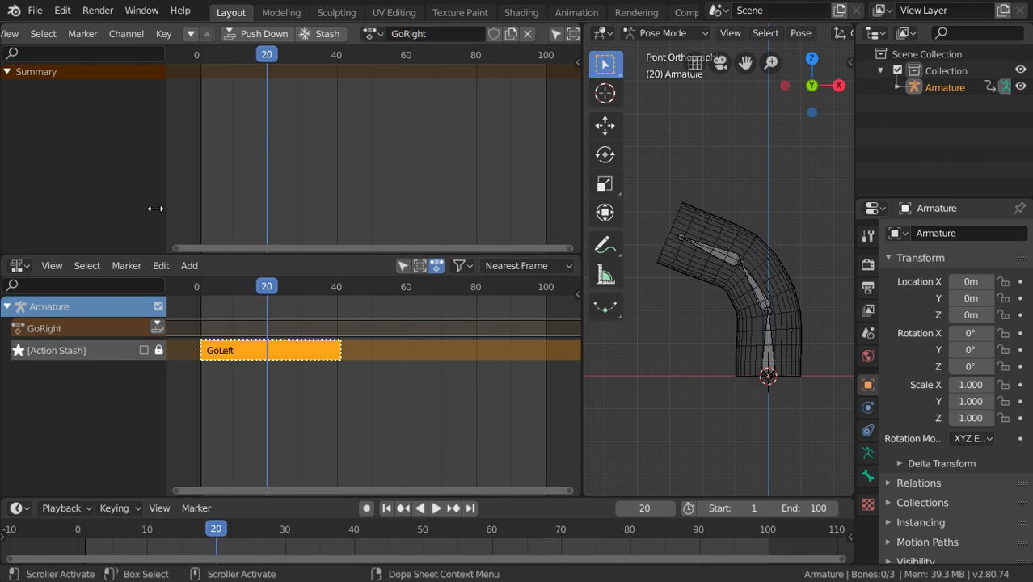
- Turn off soloing on the stash track and move the playhead to frame 32
{"action": "left_click_drag", "start_coordinate": [266, 288], "coordinate": [305, 343]}
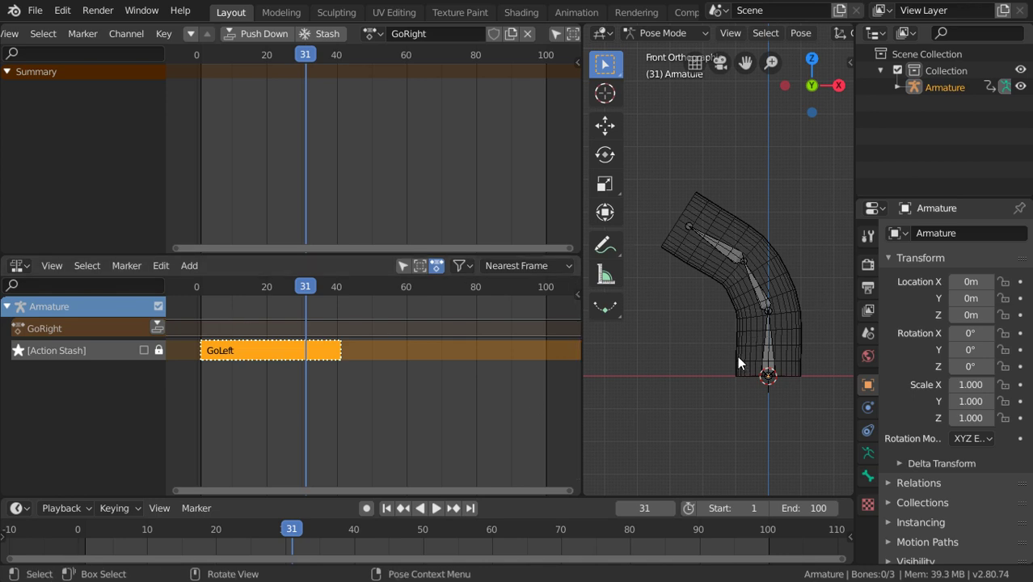
{"action": "left_click", "coordinate": [19, 350]}
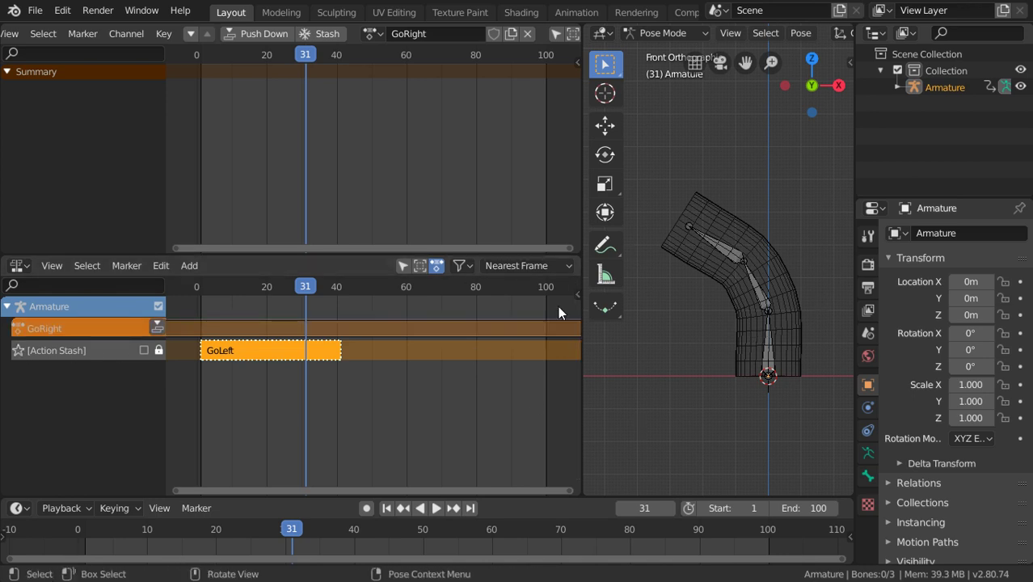
{"action": "mouse_move", "coordinate": [307, 295]}
{"action": "left_mouse_down"}
{"action": "mouse_move", "coordinate": [216, 304]}
{"action": "mouse_move", "coordinate": [296, 306]}
{"action": "mouse_move", "coordinate": [199, 313]}
{"action": "mouse_move", "coordinate": [307, 304]}
{"action": "left_mouse_up"}
{"action": "left_click_drag", "start_coordinate": [308, 305], "coordinate": [252, 317]}
- Solo the GoLeft stash track, re-enable it, and check the pose at frame 19
{"action": "left_click", "coordinate": [209, 352]}
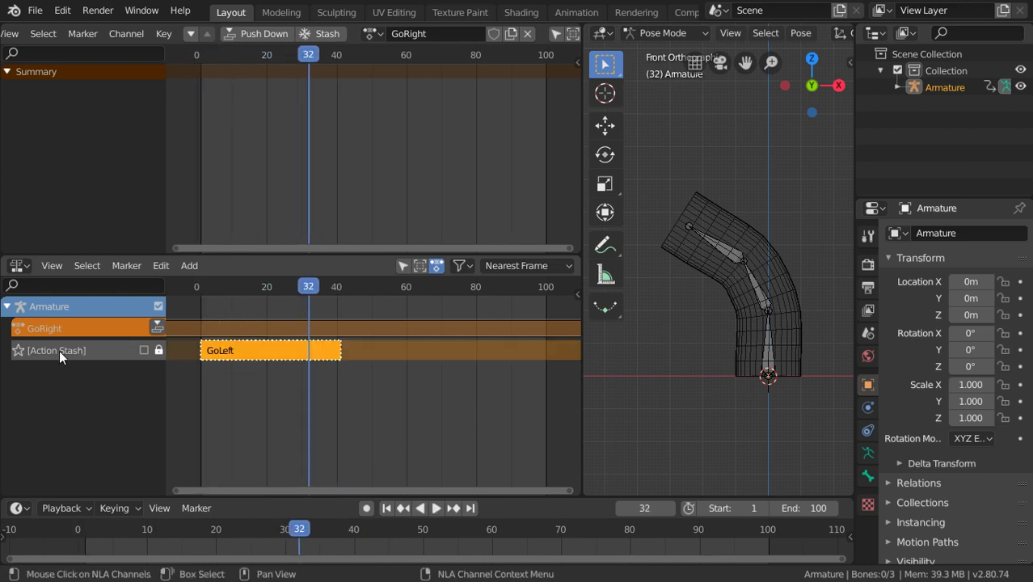
{"action": "left_click", "coordinate": [18, 350]}
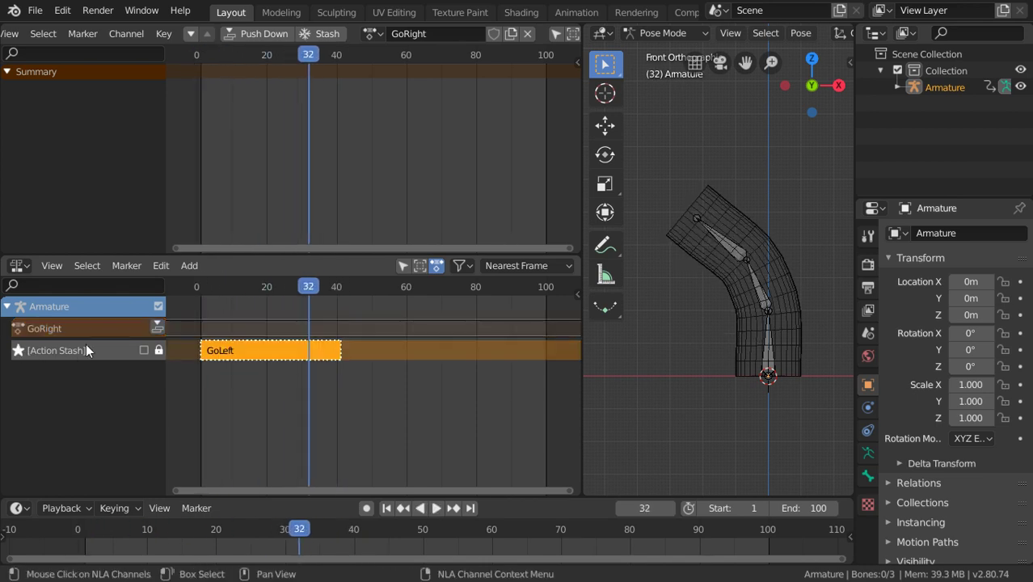
{"action": "left_click", "coordinate": [142, 350]}
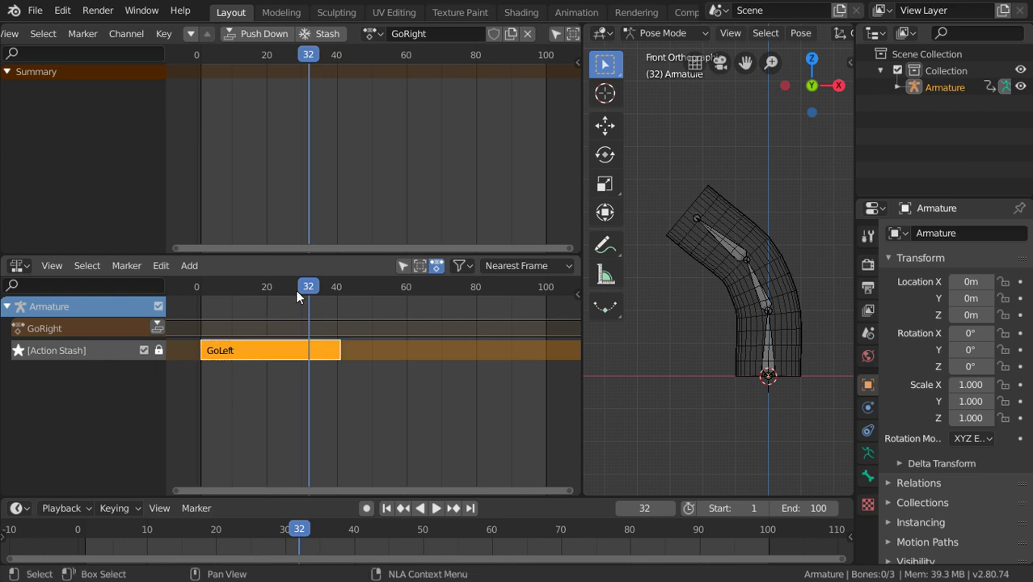
{"action": "left_click_drag", "start_coordinate": [307, 288], "coordinate": [262, 316]}
{"action": "key", "text": "space"}
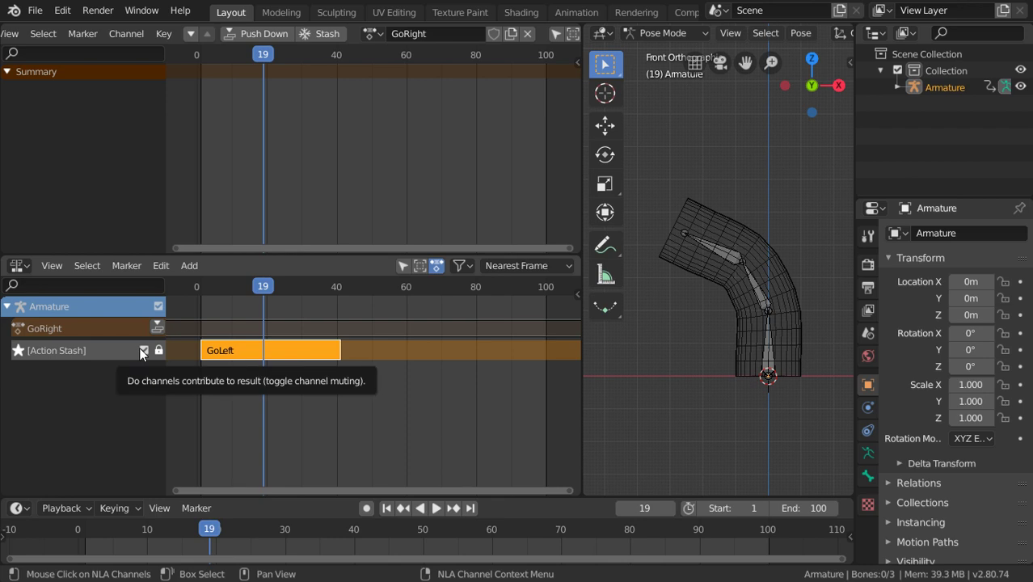
- Mute the Action Stash track, stop soloing it, and move to frame 14
{"action": "left_click", "coordinate": [142, 351]}
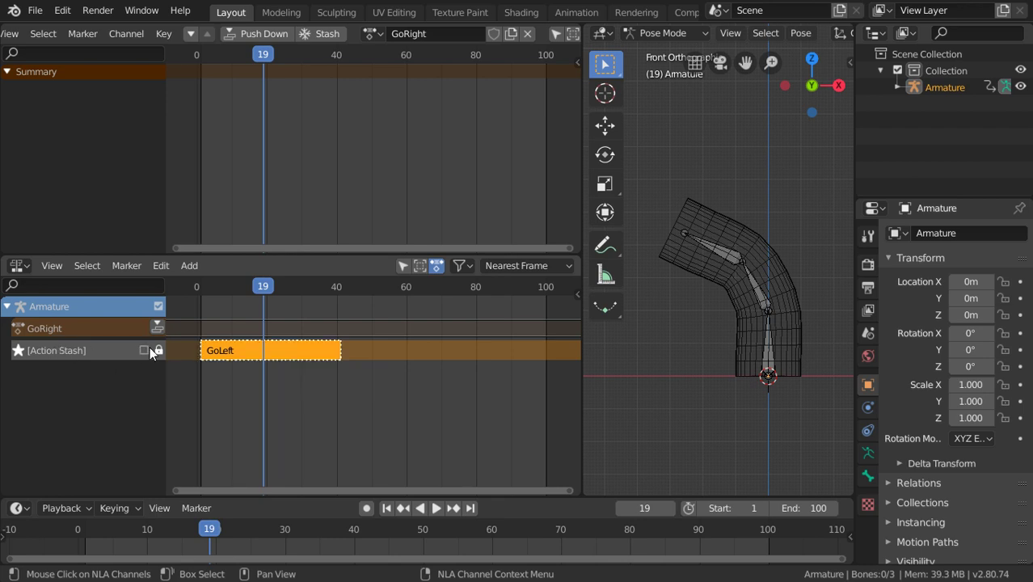
{"action": "left_click", "coordinate": [144, 351]}
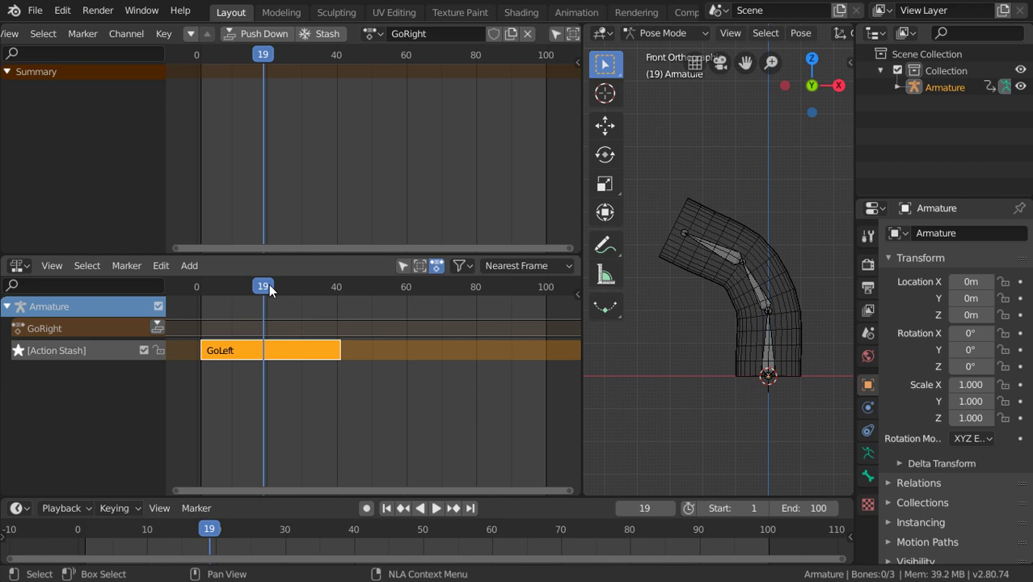
{"action": "mouse_move", "coordinate": [266, 284]}
{"action": "left_mouse_down"}
{"action": "mouse_move", "coordinate": [230, 299]}
{"action": "mouse_move", "coordinate": [248, 295]}
{"action": "left_mouse_up"}
{"action": "left_click", "coordinate": [144, 350]}
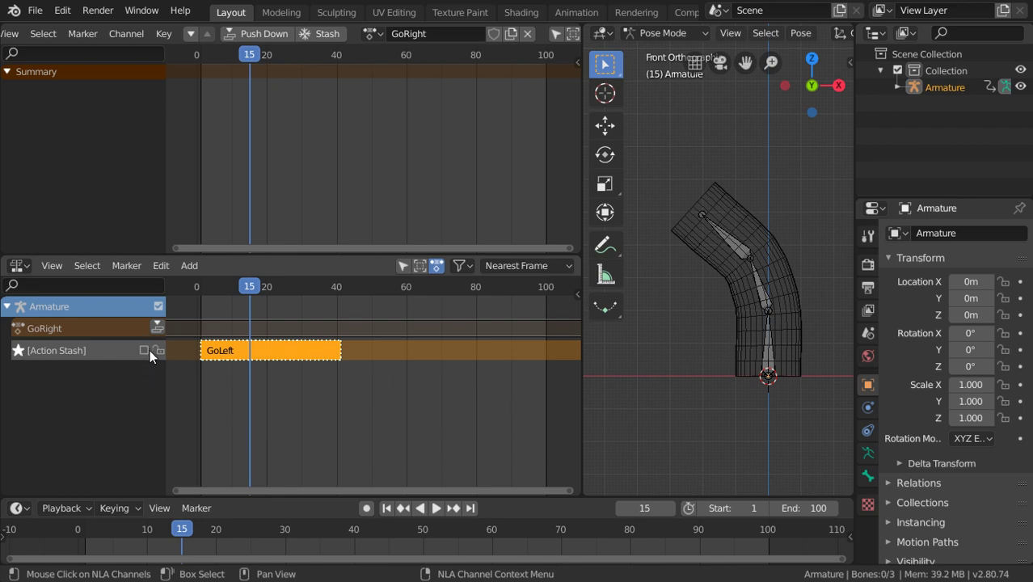
{"action": "left_click", "coordinate": [17, 350]}
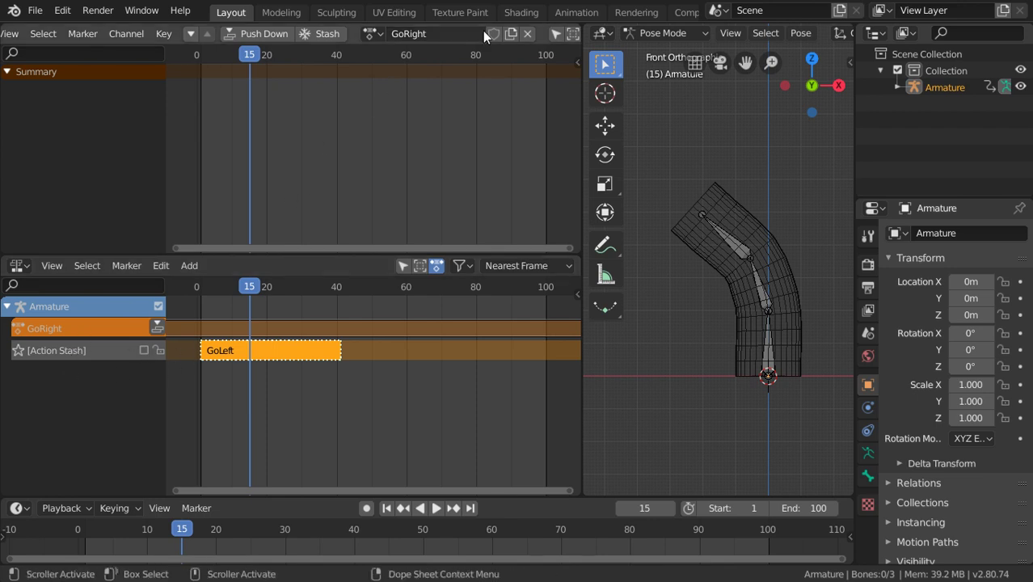
{"action": "scroll", "coordinate": [476, 30], "scroll_direction": "down", "scroll_amount": 3}
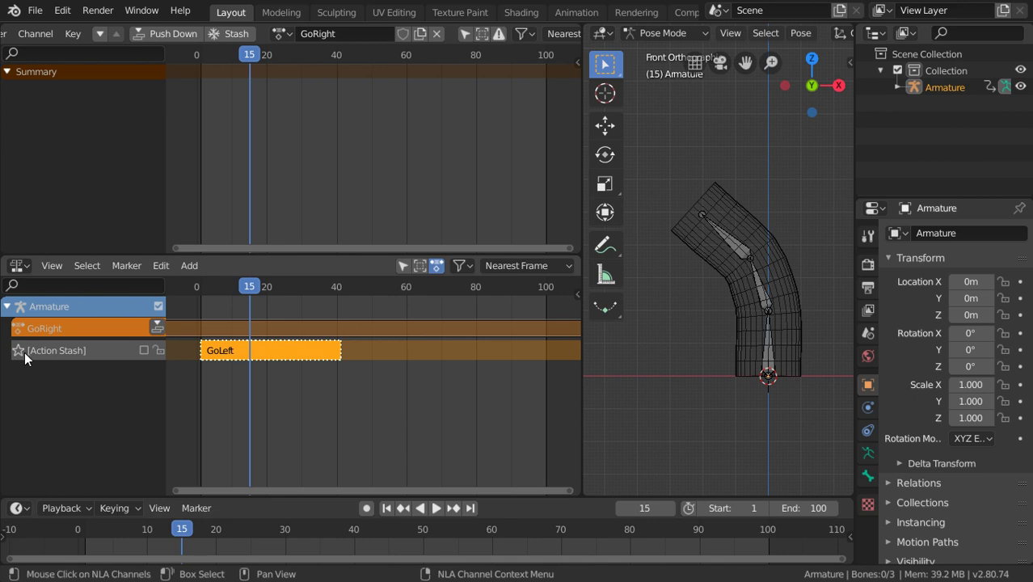
{"action": "mouse_move", "coordinate": [259, 293]}
{"action": "left_mouse_down"}
{"action": "mouse_move", "coordinate": [221, 299]}
{"action": "mouse_move", "coordinate": [245, 293]}
{"action": "left_mouse_up"}
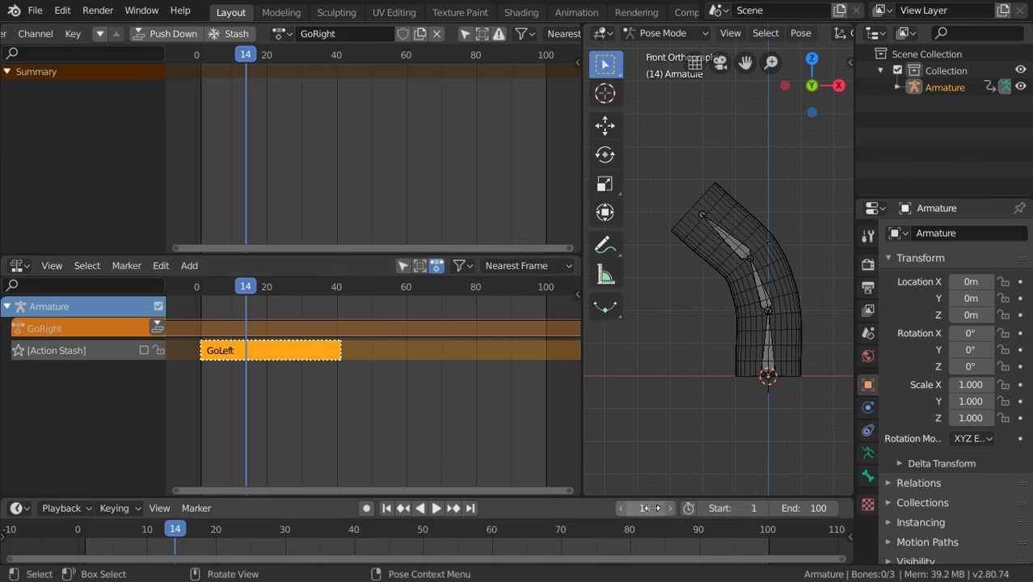
- At frame 1, clear all bone rotations and key LocRot for the straight pose
{"action": "key", "text": "shift+Left"}
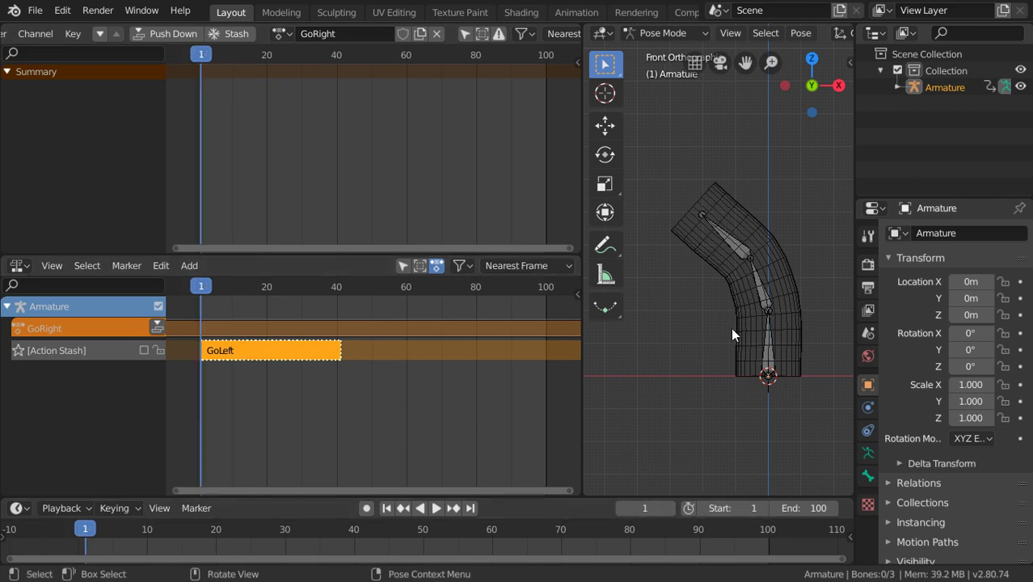
{"action": "key", "text": "a"}
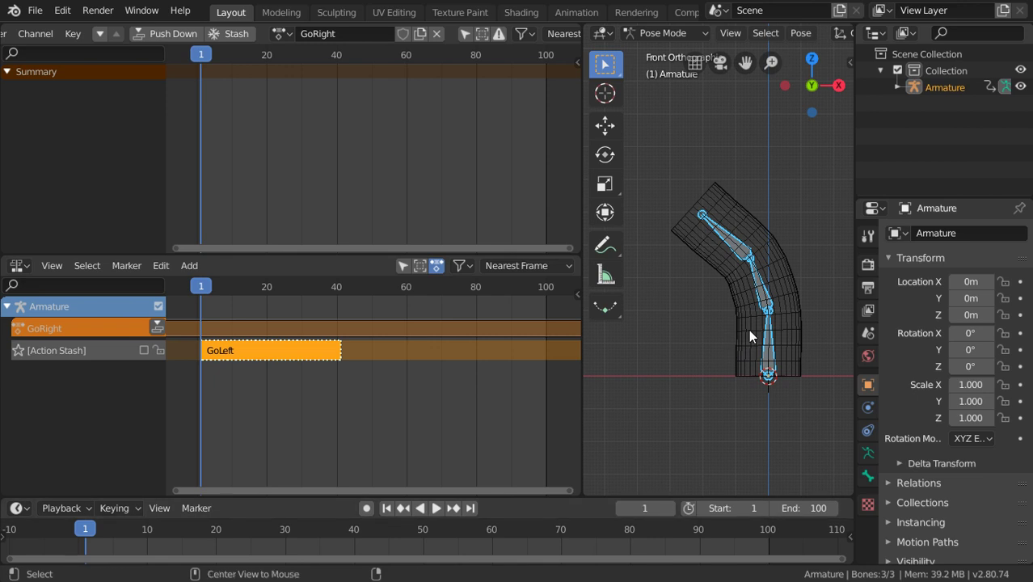
{"action": "key", "text": "alt+r"}
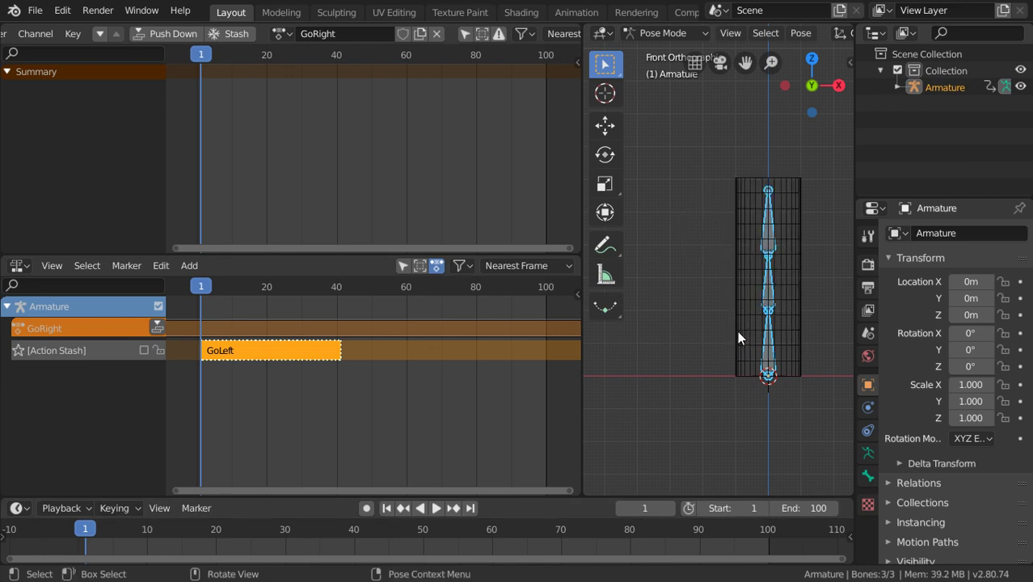
{"action": "middle_click_drag", "start_coordinate": [737, 319], "coordinate": [723, 328]}
{"action": "key", "text": "i"}
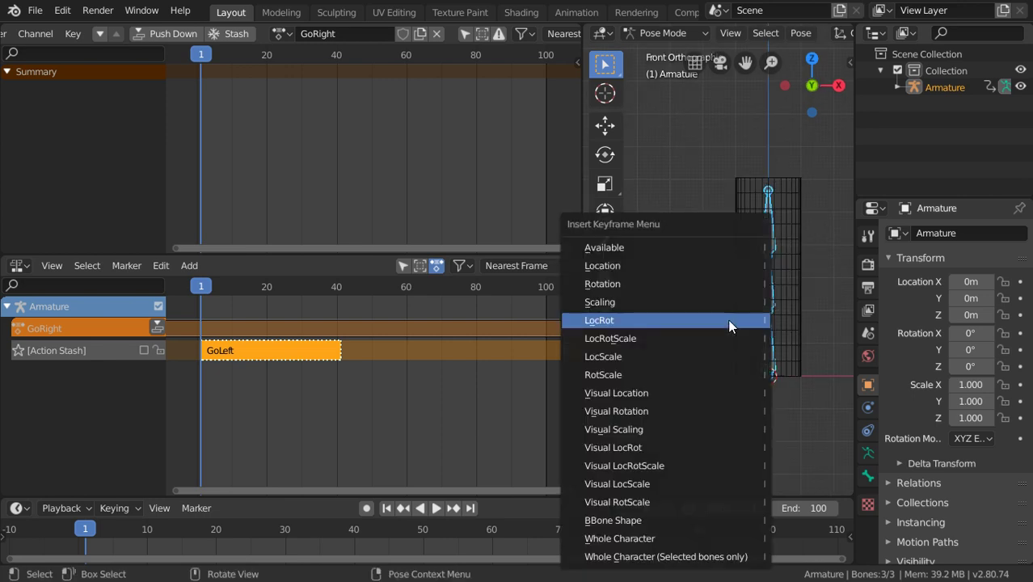
{"action": "left_click", "coordinate": [727, 320]}
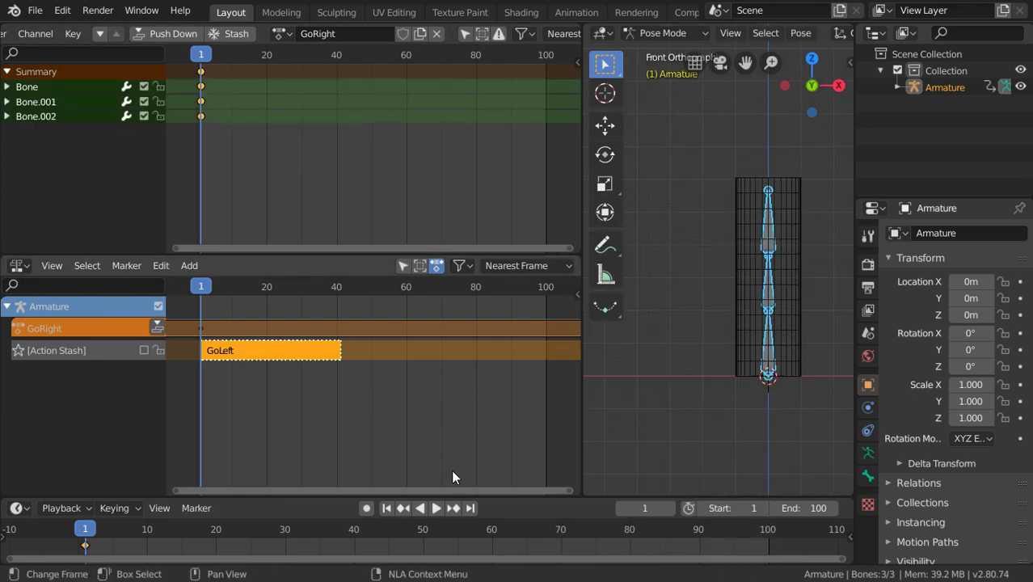
- Go to frame 11 and rotate Bone.001 to start the right bend
{"action": "left_click", "coordinate": [643, 507]}
{"action": "type", "text": "11"}
{"action": "key", "text": "Return"}
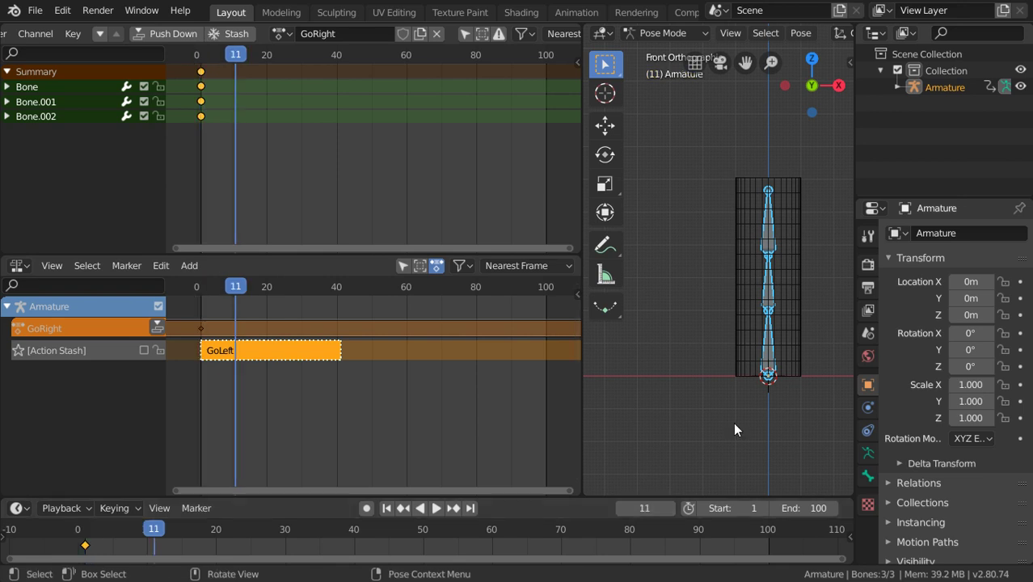
{"action": "right_click", "coordinate": [769, 285]}
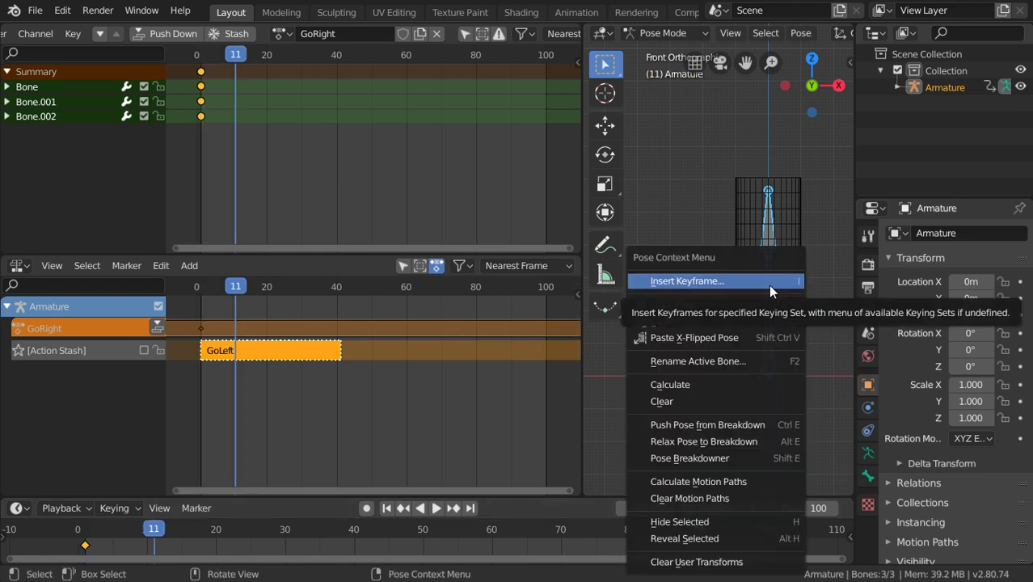
{"action": "left_click", "coordinate": [764, 274]}
{"action": "middle_click_drag", "start_coordinate": [726, 303], "coordinate": [678, 333], "text": "shift"}
{"action": "key", "text": "r"}
{"action": "left_click", "coordinate": [735, 343]}
- Rotate Bone.002 and key LocRot for all three bones at frame 11
{"action": "left_click", "coordinate": [692, 265]}
{"action": "key", "text": "r"}
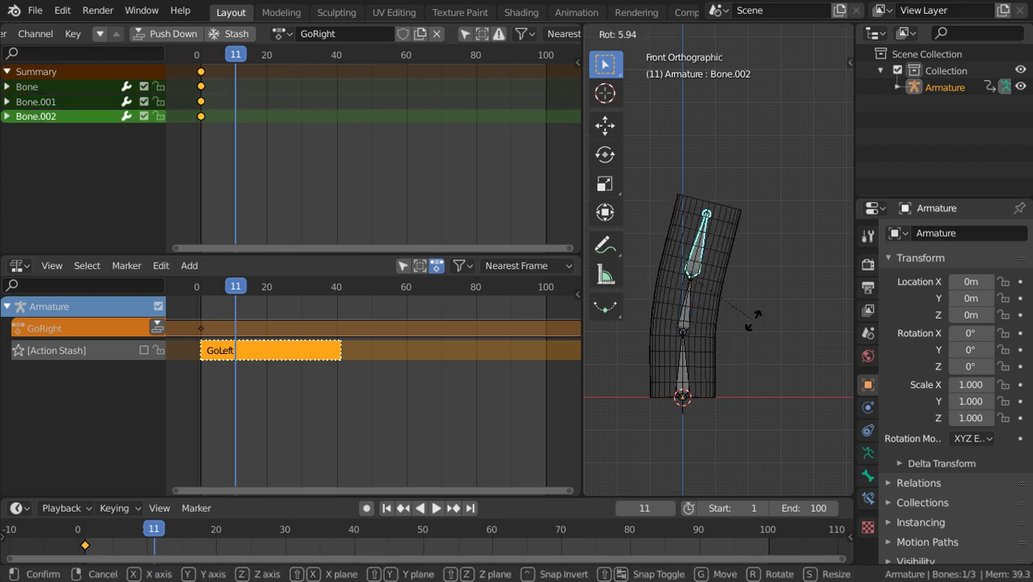
{"action": "left_click", "coordinate": [754, 320]}
{"action": "key", "text": "a"}
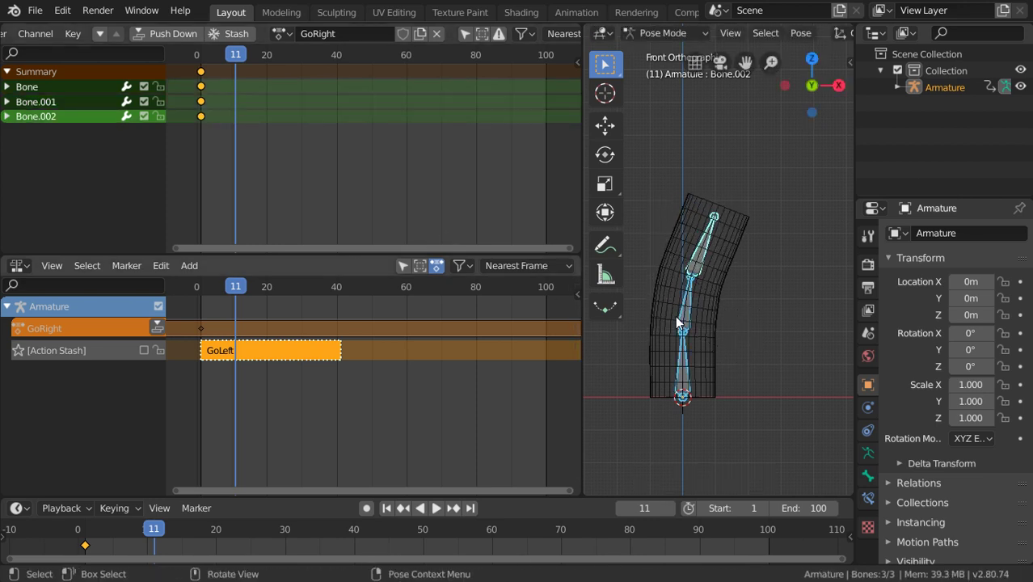
{"action": "key", "text": "i"}
{"action": "left_click", "coordinate": [674, 316]}
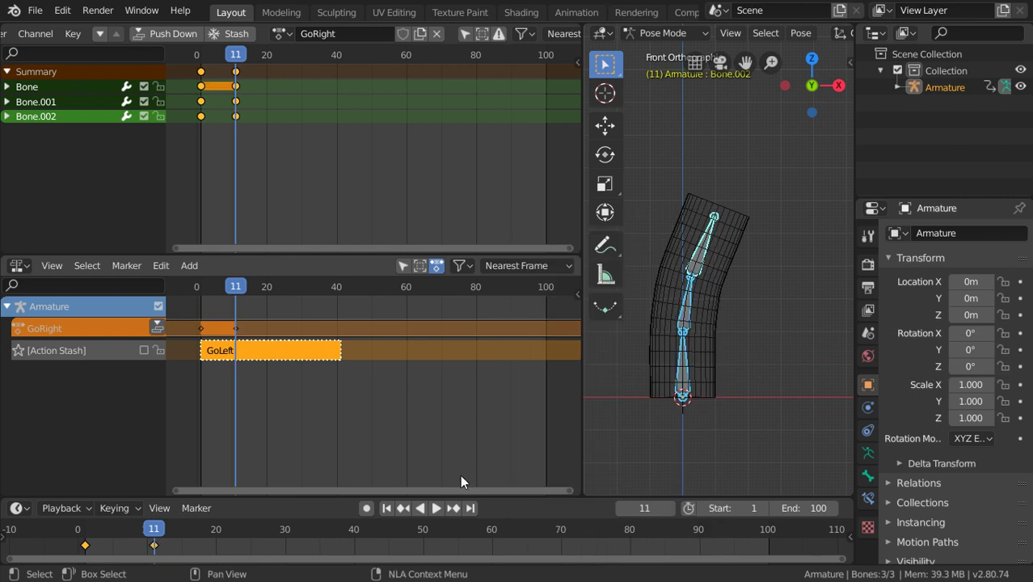
- At frame 26, bend Bone.001 and Bone.002 further right and key LocRot for all bones
{"action": "left_click", "coordinate": [632, 507]}
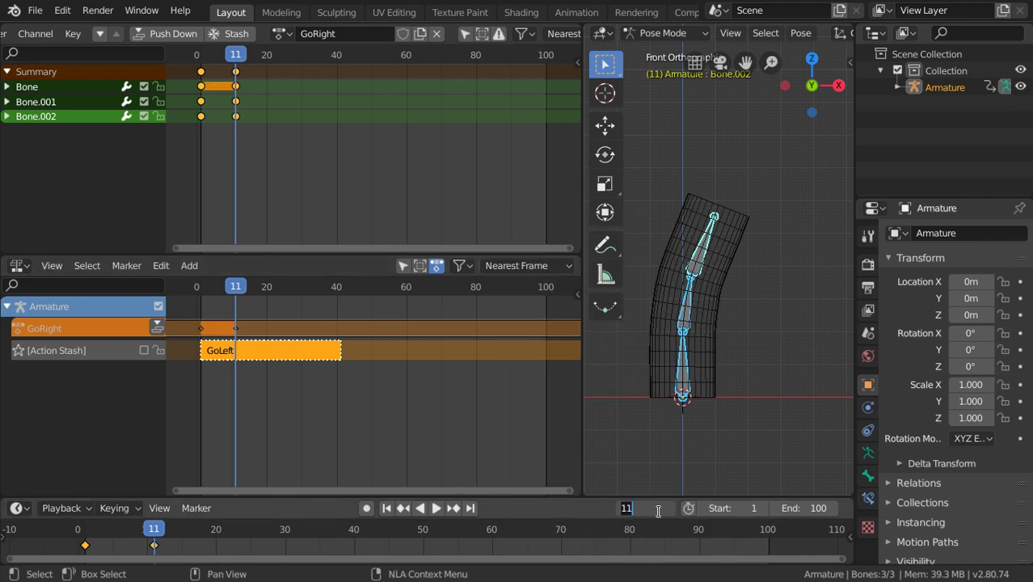
{"action": "type", "text": "26"}
{"action": "key", "text": "Return"}
{"action": "left_click", "coordinate": [685, 322]}
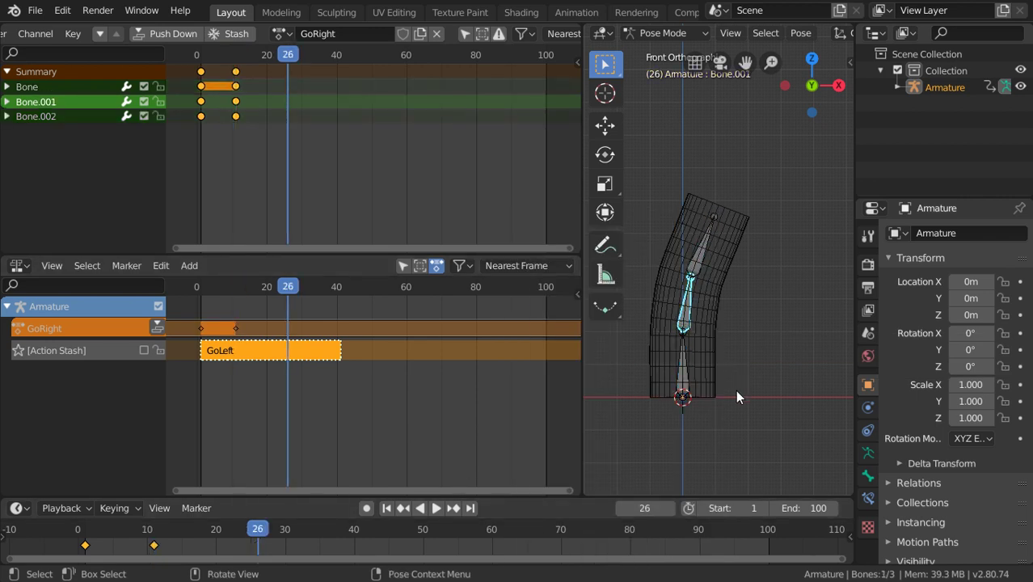
{"action": "key", "text": "r"}
{"action": "left_click", "coordinate": [712, 429]}
{"action": "left_click", "coordinate": [722, 284]}
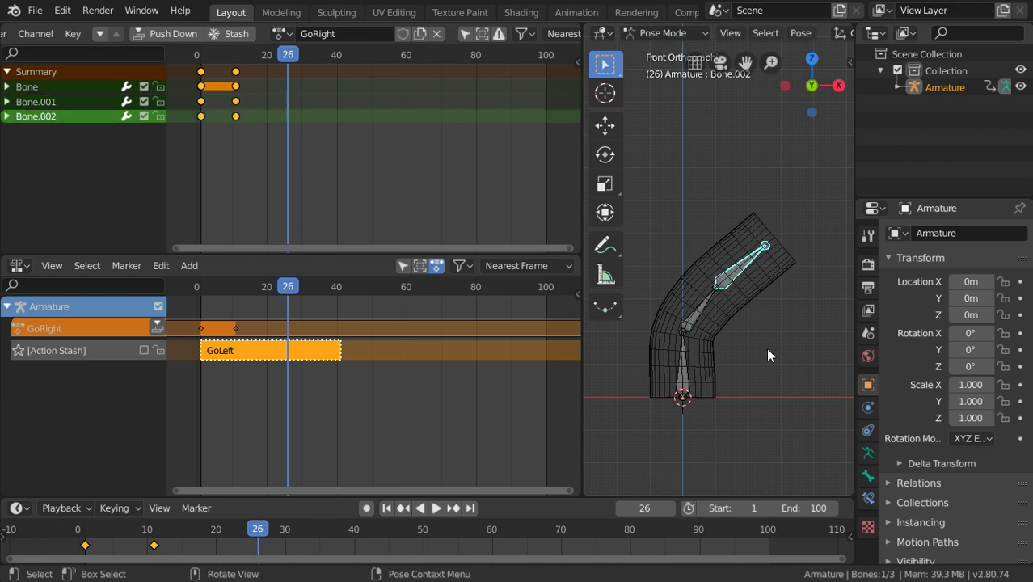
{"action": "key", "text": "r"}
{"action": "left_click", "coordinate": [742, 385]}
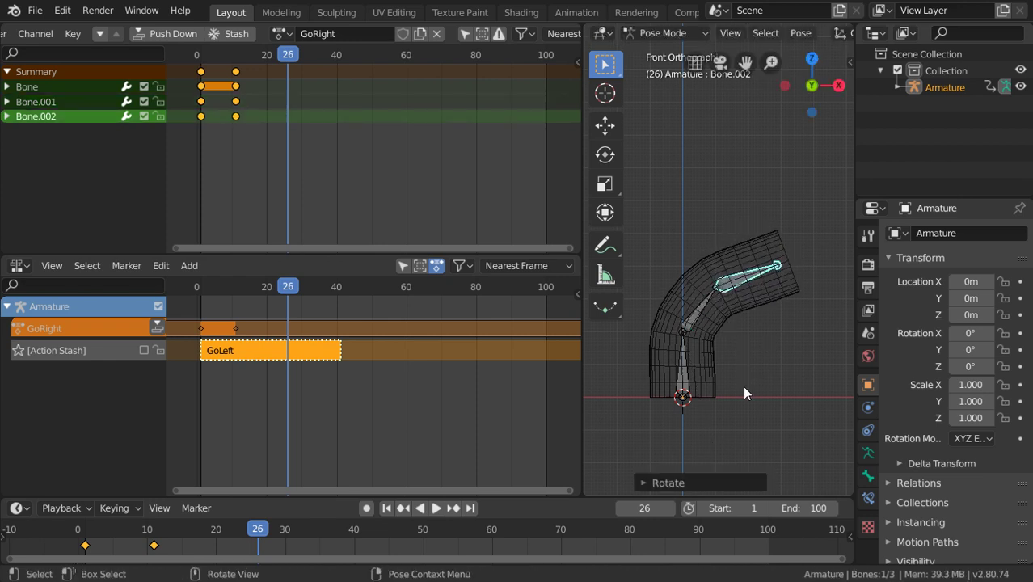
{"action": "key", "text": "a"}
{"action": "key", "text": "i"}
{"action": "left_click", "coordinate": [692, 293]}
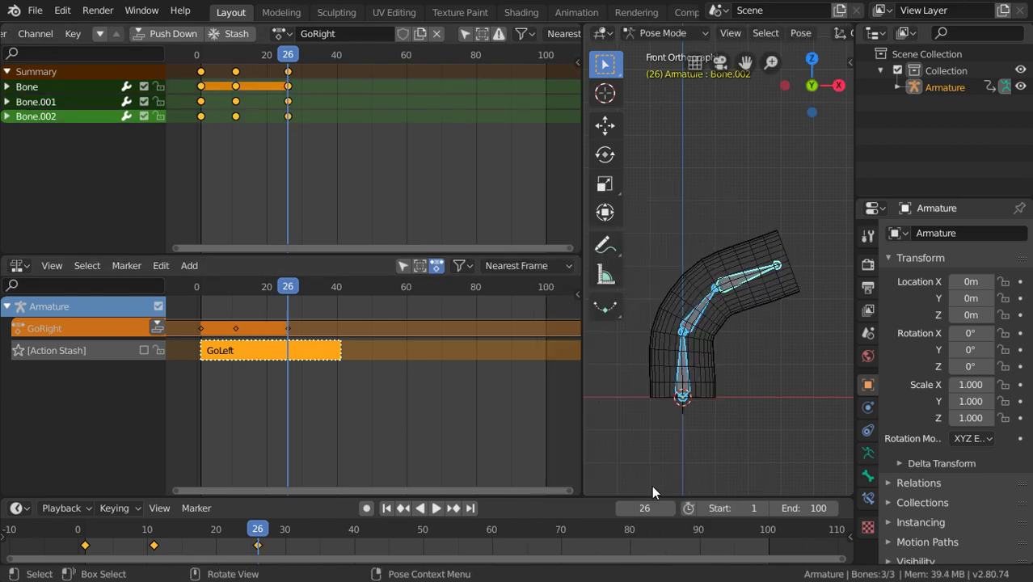
- At frame 41, clear the rotations and key the straight pose with LocRot
{"action": "left_click", "coordinate": [646, 511]}
{"action": "type", "text": "41"}
{"action": "key", "text": "Return"}
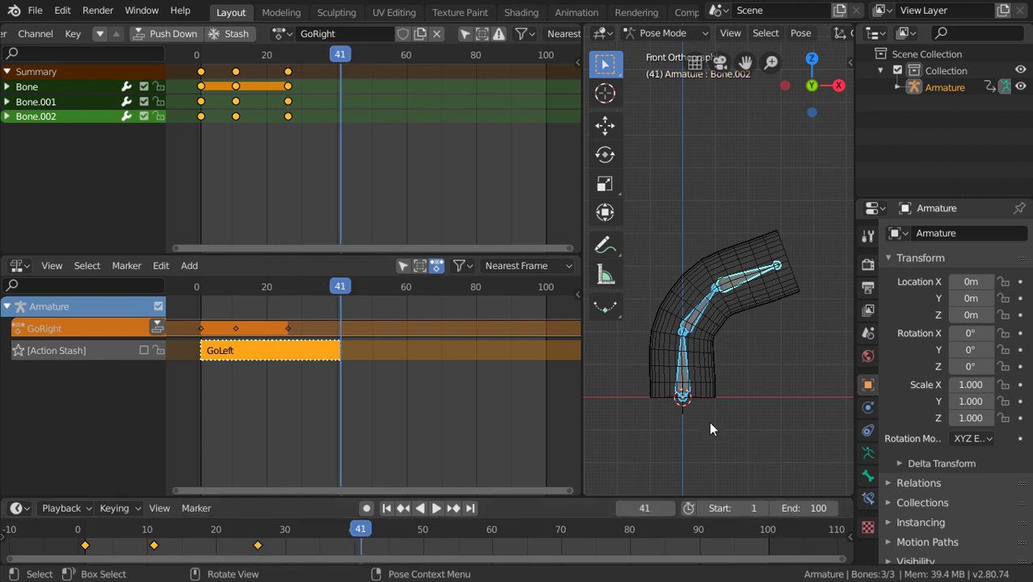
{"action": "key", "text": "alt+r"}
{"action": "key", "text": "i"}
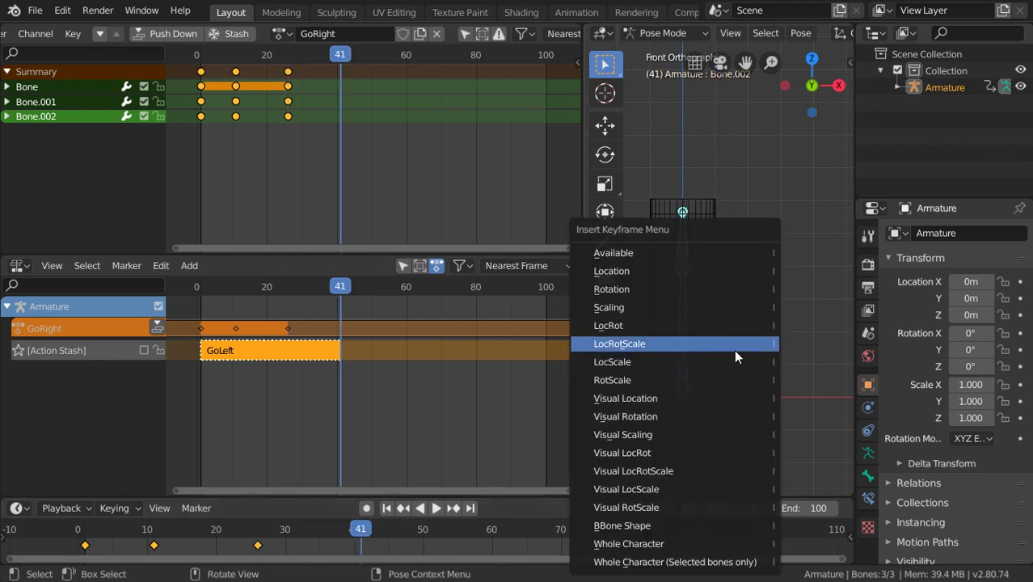
{"action": "left_click", "coordinate": [703, 323]}
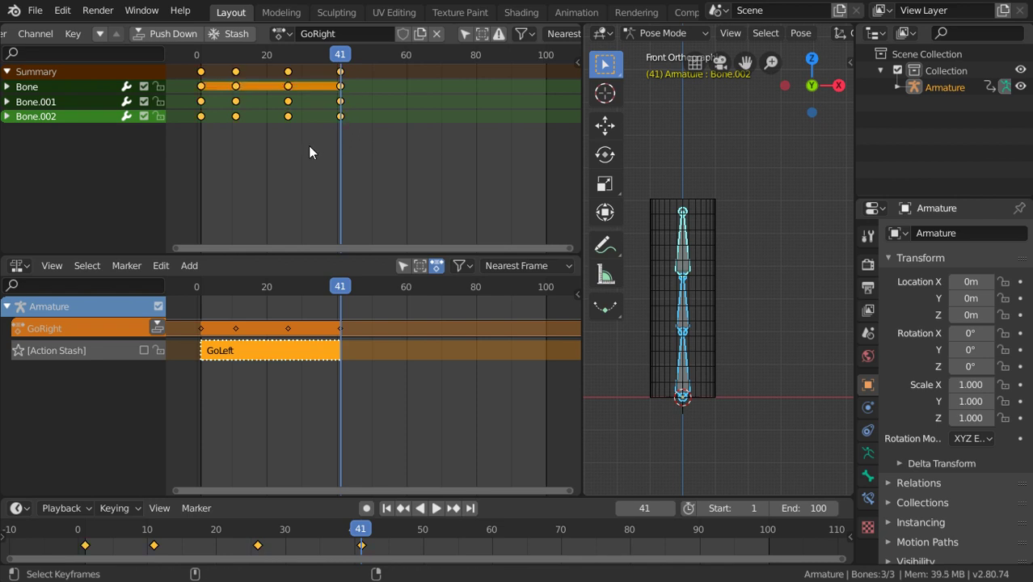
- Stash GoRight onto its own NLA track, select the strips, and unlock both stash tracks
{"action": "left_click", "coordinate": [229, 34]}
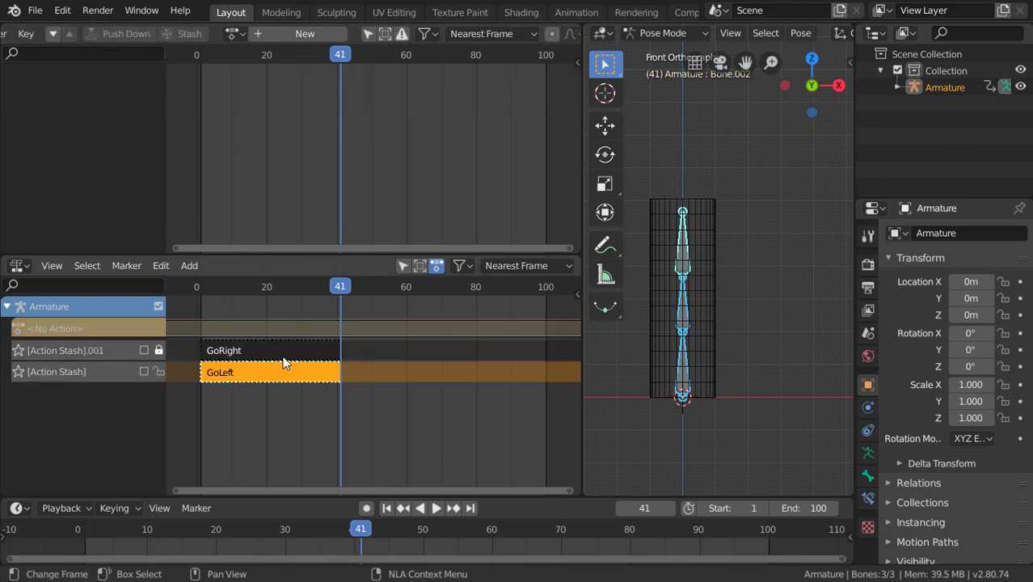
{"action": "left_click", "coordinate": [216, 352]}
{"action": "left_click", "coordinate": [228, 368]}
{"action": "left_click", "coordinate": [233, 351]}
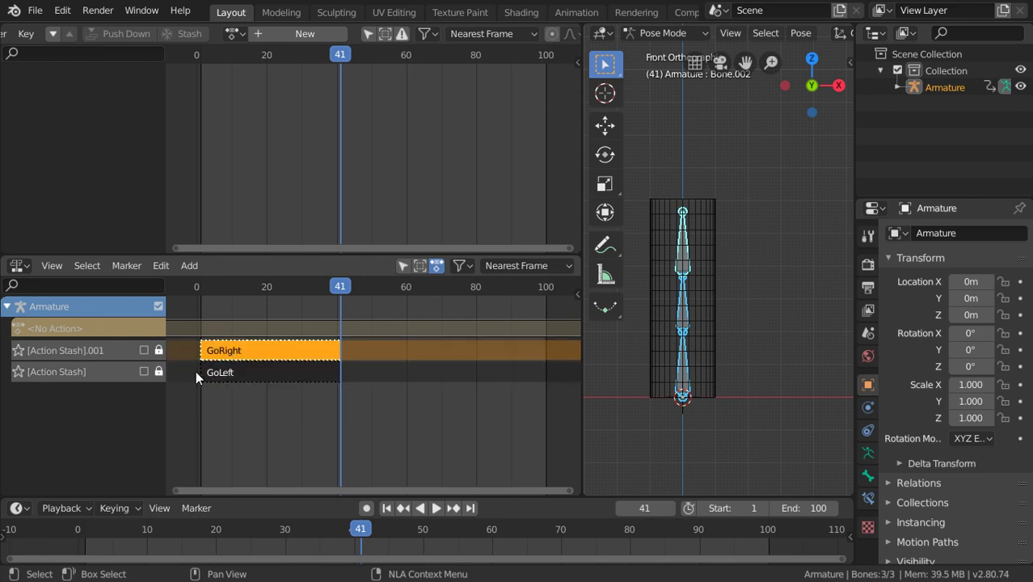
{"action": "left_click", "coordinate": [159, 371]}
{"action": "left_click", "coordinate": [158, 351]}
- Lock the [Action Stash].001 and [Action Stash] tracks again
{"action": "key", "text": "g"}
{"action": "key", "text": "Escape"}
{"action": "left_click", "coordinate": [159, 351]}
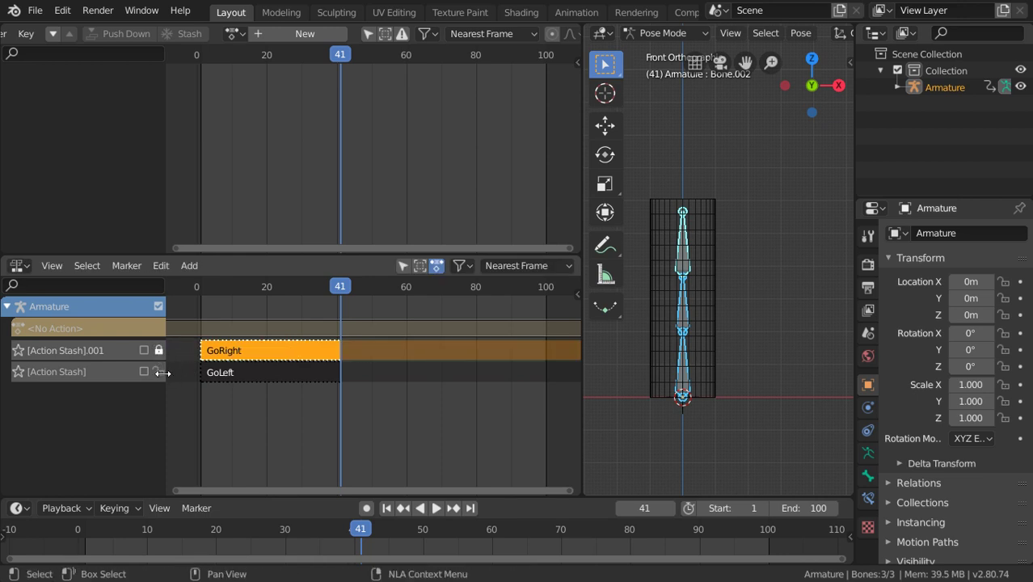
{"action": "left_click", "coordinate": [158, 372]}
- Remove empty animation data and browse the NLA Add menu for tracks
{"action": "right_click", "coordinate": [101, 431]}
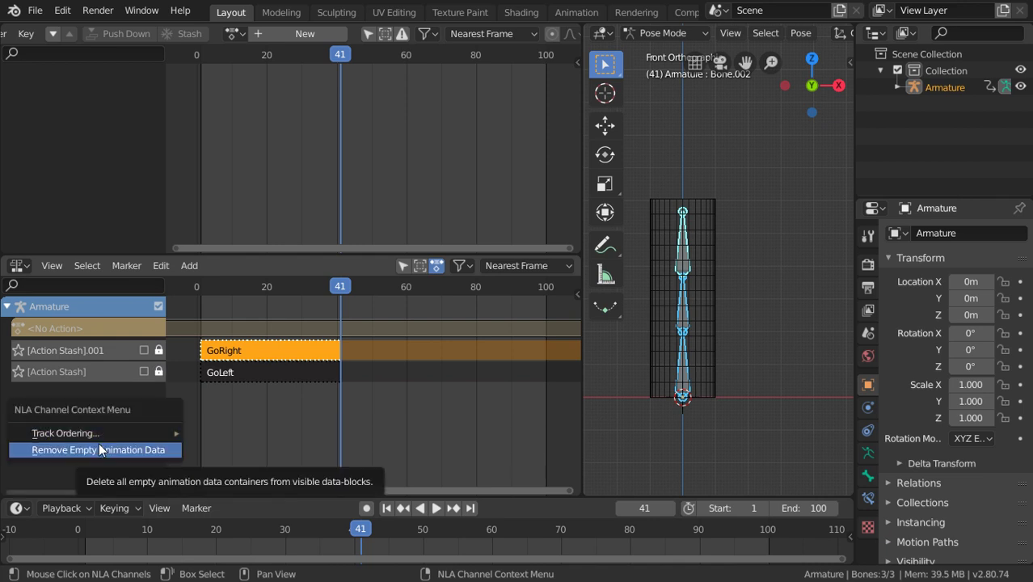
{"action": "left_click", "coordinate": [99, 446]}
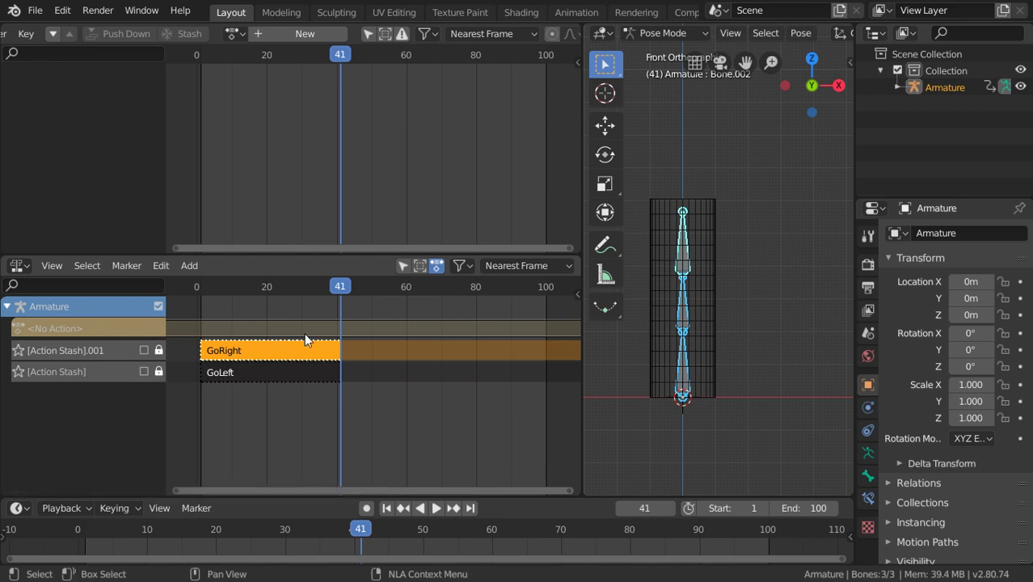
{"action": "left_click", "coordinate": [168, 264]}
{"action": "mouse_move", "coordinate": [189, 265]}
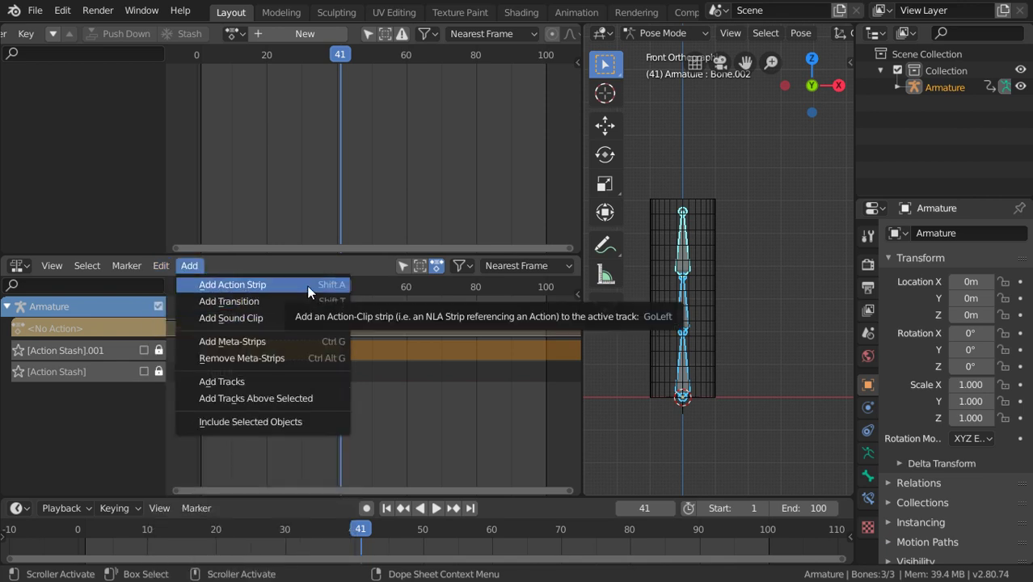
- Add a new empty NLA track and rename it 'MainTrack'
{"action": "left_click", "coordinate": [247, 388]}
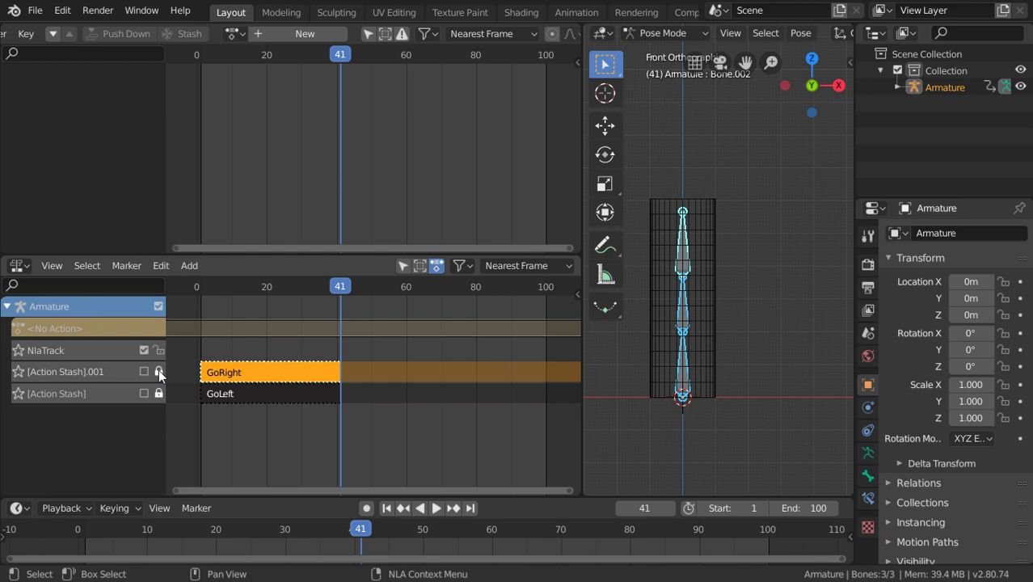
{"action": "double_click", "coordinate": [46, 349]}
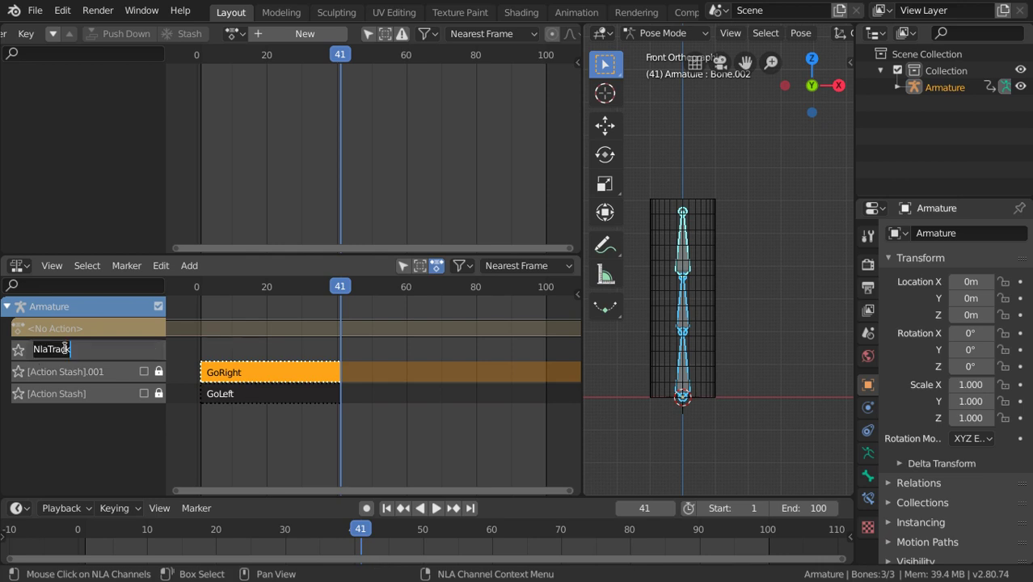
{"action": "type", "text": "MainTrack"}
{"action": "key", "text": "Return"}
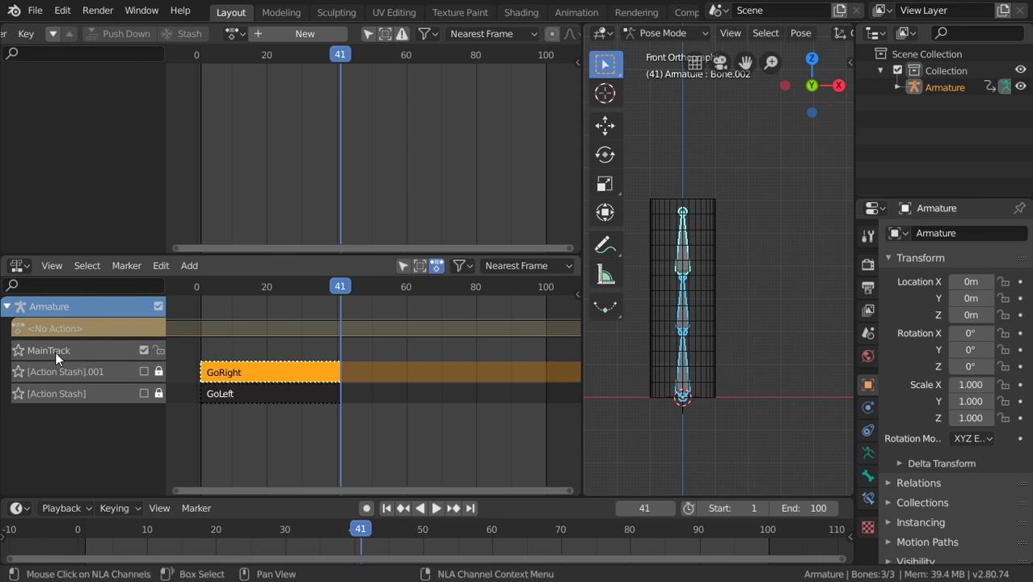
- Turn on solo for MainTrack, toggling it off and back on
{"action": "left_click", "coordinate": [18, 350]}
{"action": "left_click", "coordinate": [18, 349]}
{"action": "left_click", "coordinate": [18, 350]}
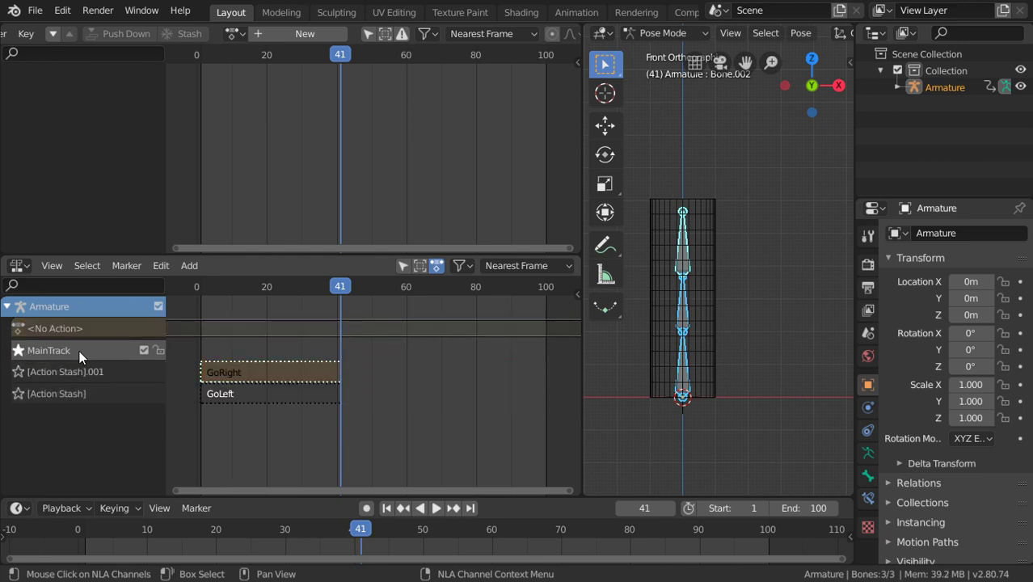
- Add a GoRight action strip to MainTrack and move it back 40 frames to span 1–41
{"action": "left_click", "coordinate": [188, 265]}
{"action": "left_click", "coordinate": [230, 284]}
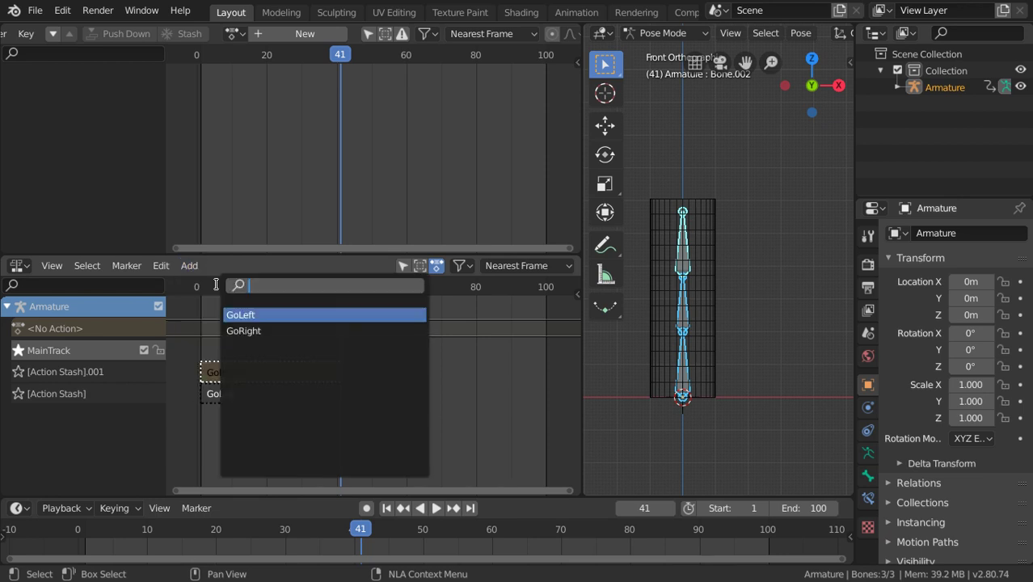
{"action": "left_click", "coordinate": [251, 330]}
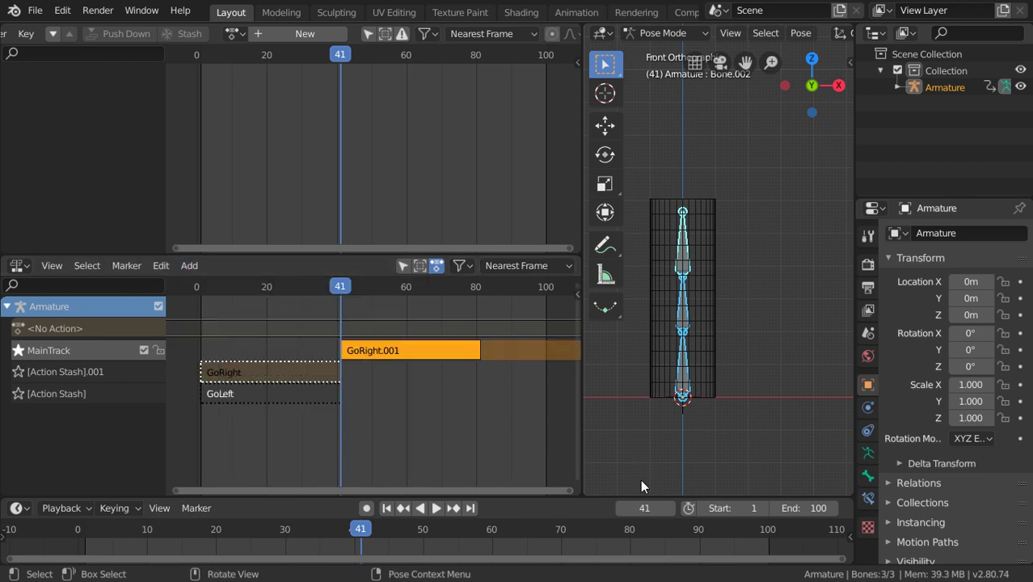
{"action": "type", "text": "g"}
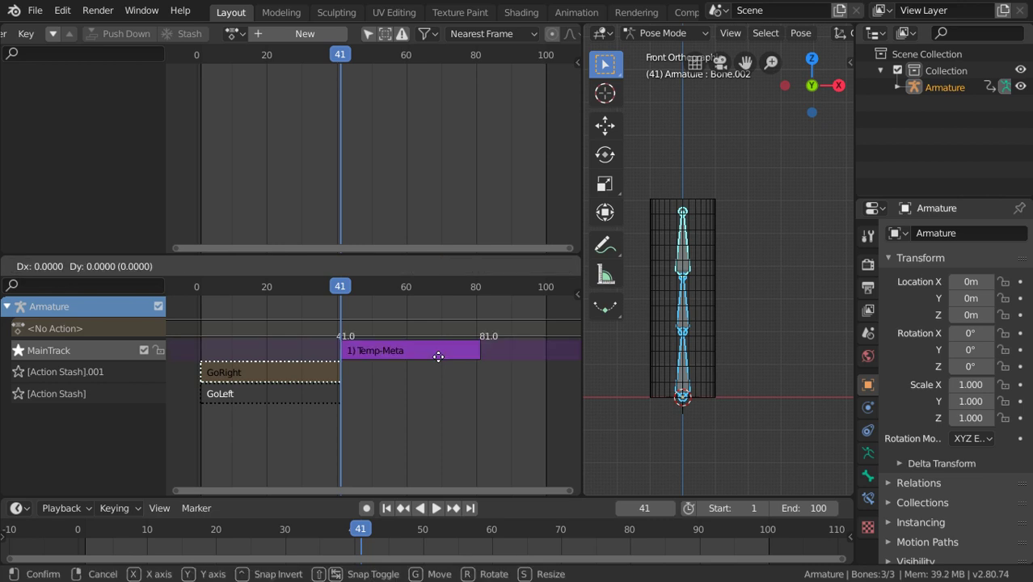
{"action": "type", "text": "-40"}
{"action": "key", "text": "Return"}
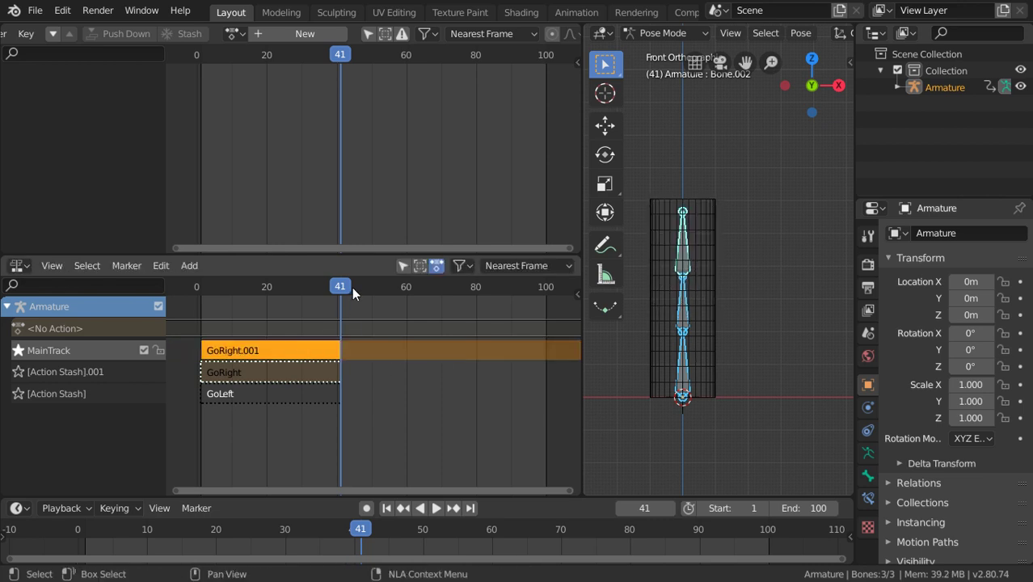
- Set the current frame to 1, then 40, then step forward to frame 41
{"action": "left_click_drag", "start_coordinate": [351, 286], "coordinate": [203, 326]}
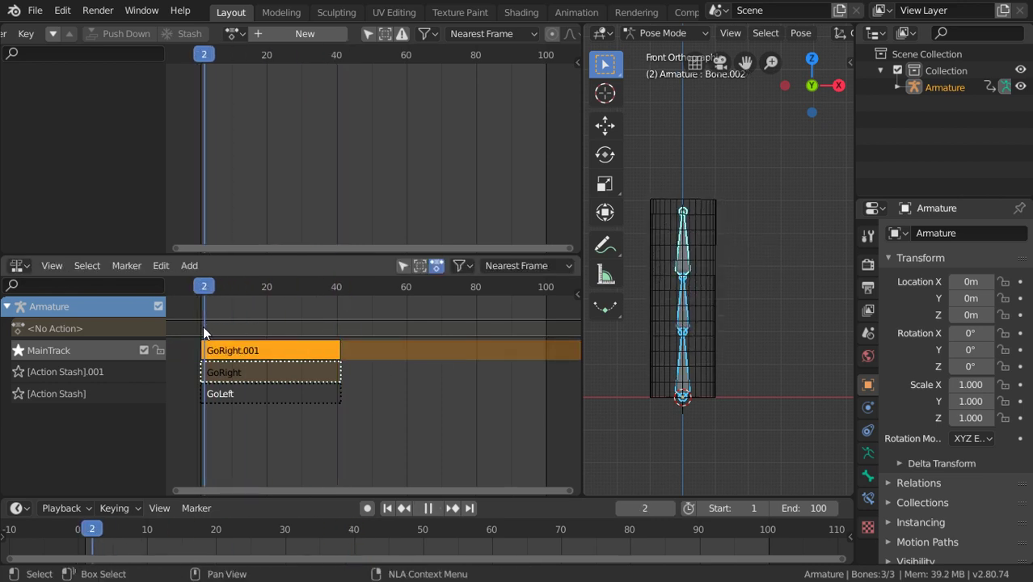
{"action": "left_click", "coordinate": [655, 508]}
{"action": "type", "text": "1"}
{"action": "key", "text": "Return"}
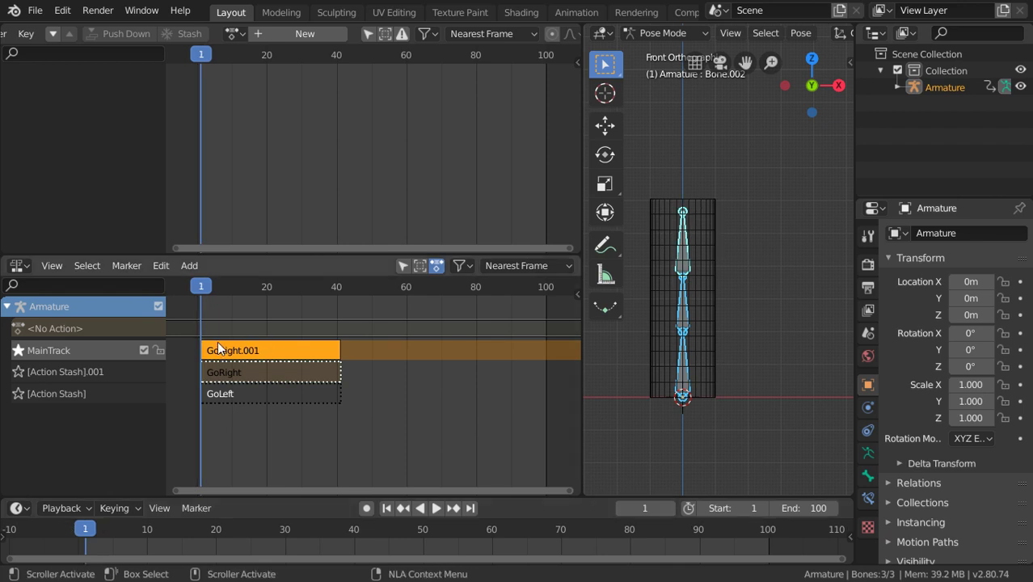
{"action": "left_click", "coordinate": [649, 504]}
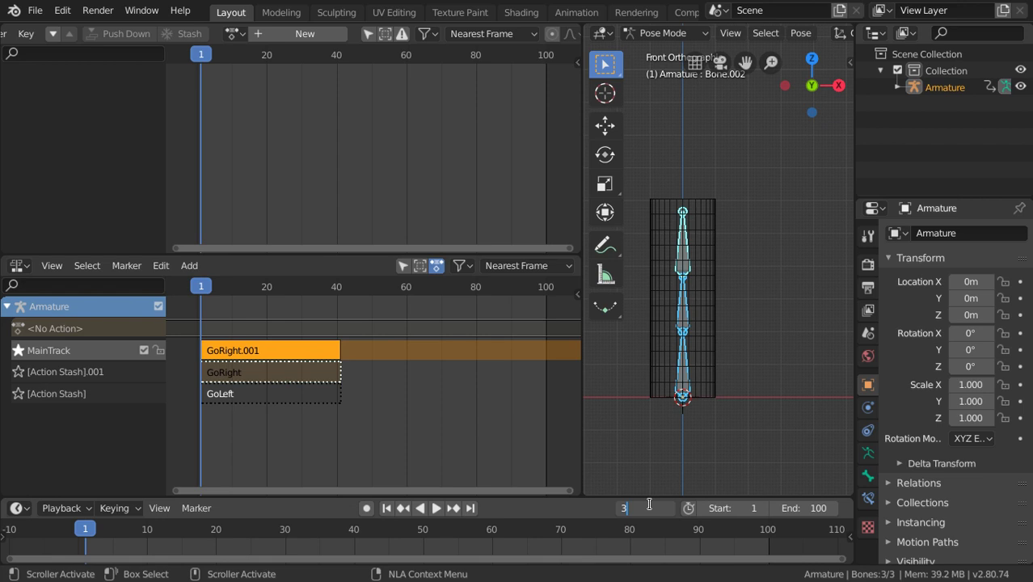
{"action": "key", "text": "Escape"}
{"action": "left_click", "coordinate": [649, 504]}
{"action": "key", "text": "Return"}
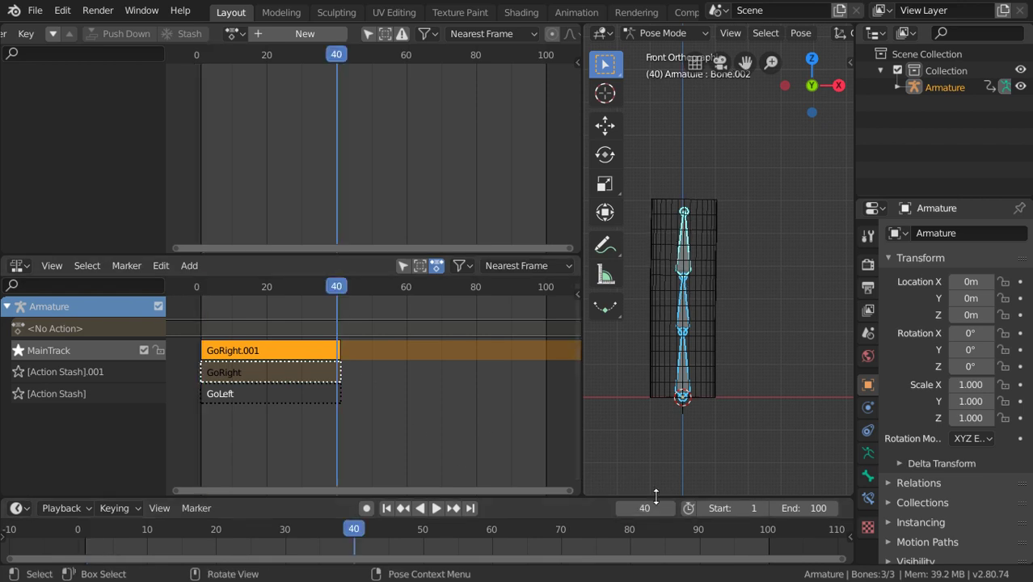
{"action": "left_click", "coordinate": [669, 510]}
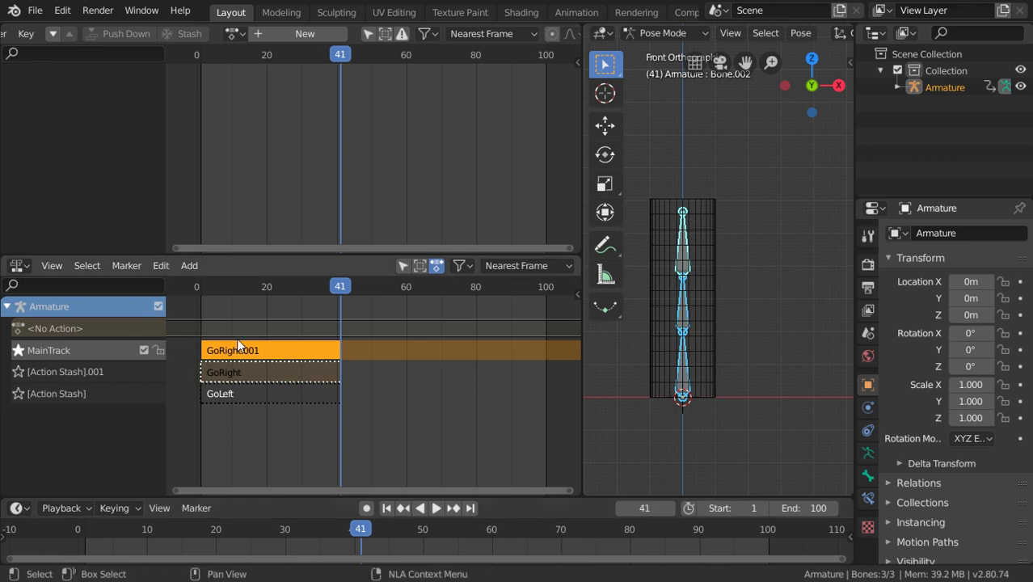
- Add GoLeft action strips on MainTrack at frame 41 and at frame 81
{"action": "left_click", "coordinate": [191, 266]}
{"action": "left_click", "coordinate": [235, 284]}
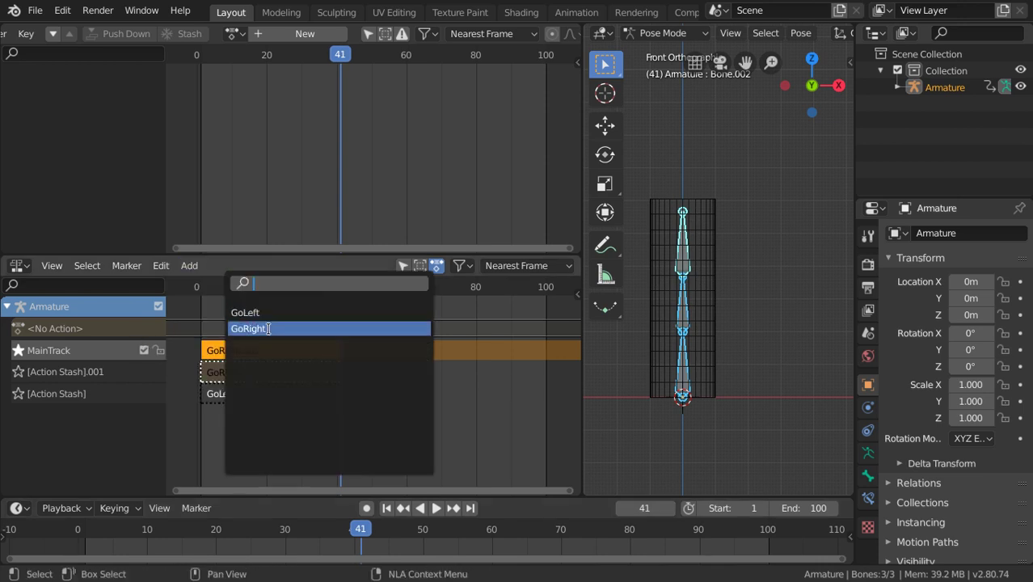
{"action": "left_click", "coordinate": [270, 315]}
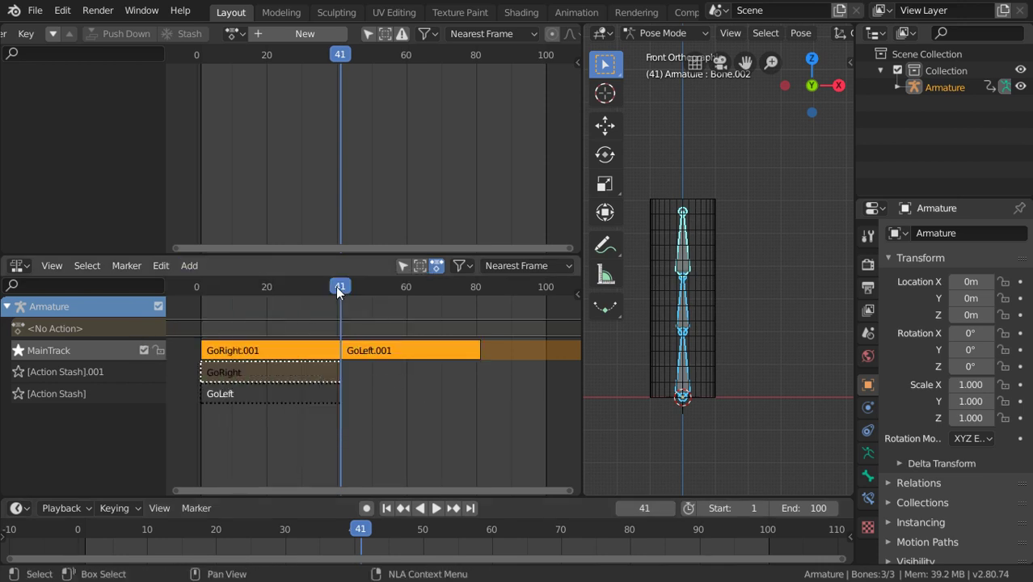
{"action": "left_click", "coordinate": [642, 508]}
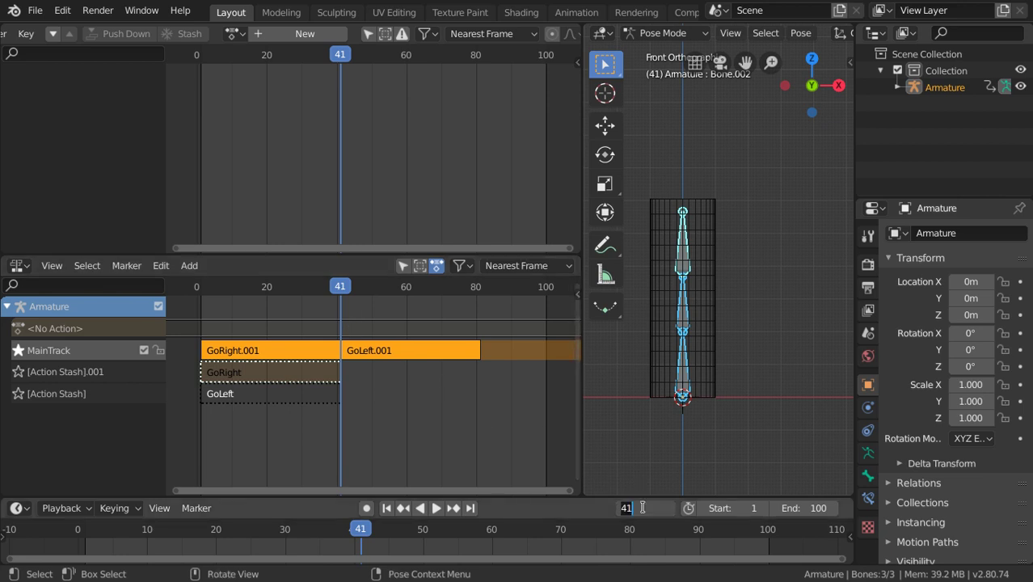
{"action": "type", "text": "81"}
{"action": "key", "text": "Return"}
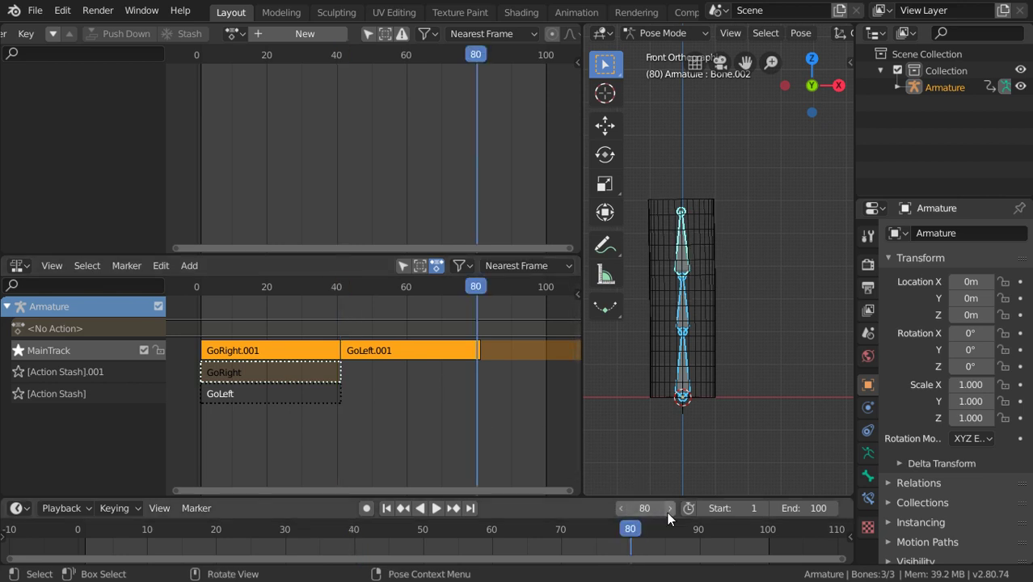
{"action": "left_click", "coordinate": [191, 265]}
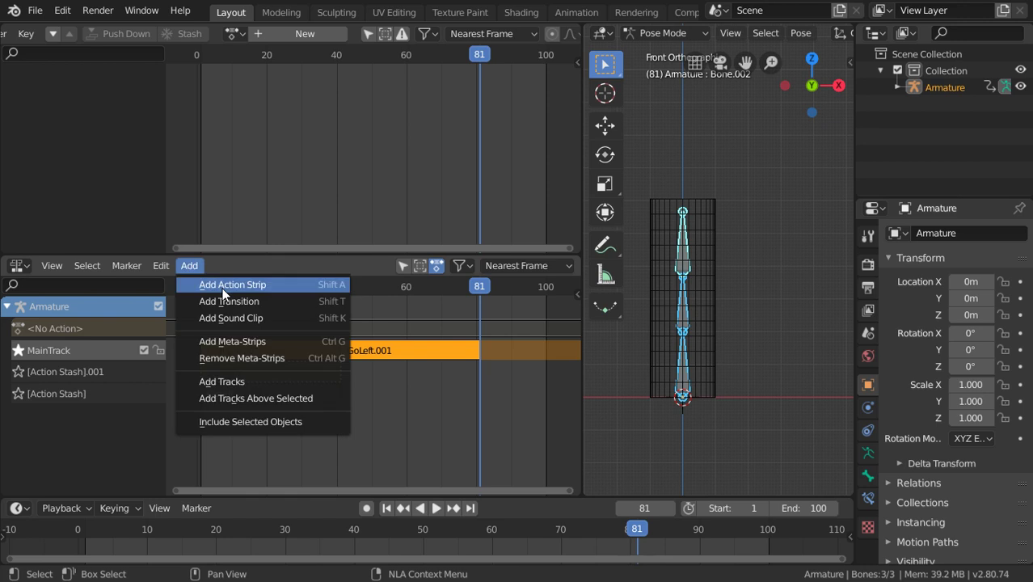
{"action": "left_click", "coordinate": [252, 288]}
{"action": "left_click", "coordinate": [307, 316]}
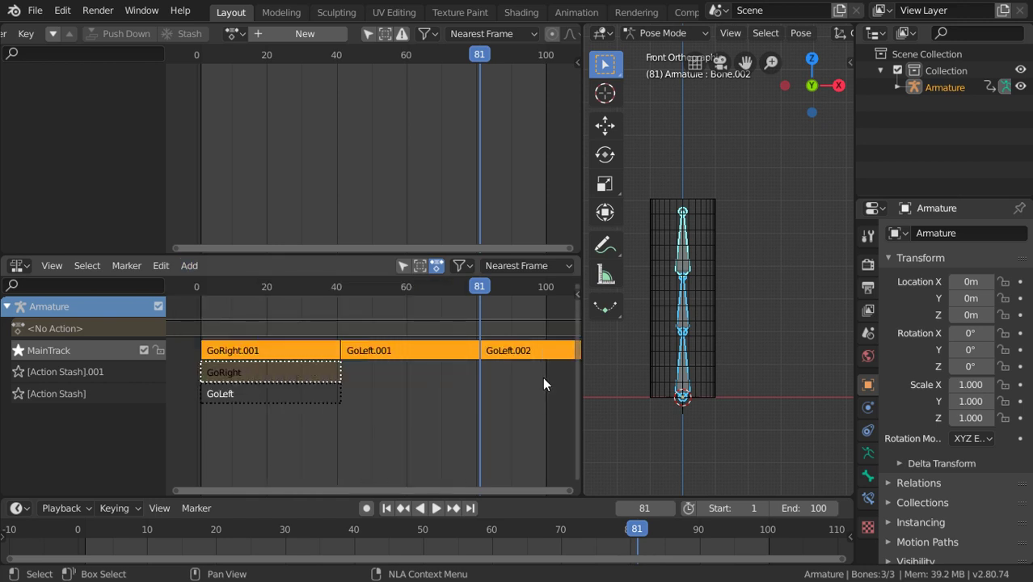
- Set the scene end frame to 120
{"action": "left_click", "coordinate": [816, 507]}
{"action": "type", "text": "120"}
{"action": "key", "text": "Return"}
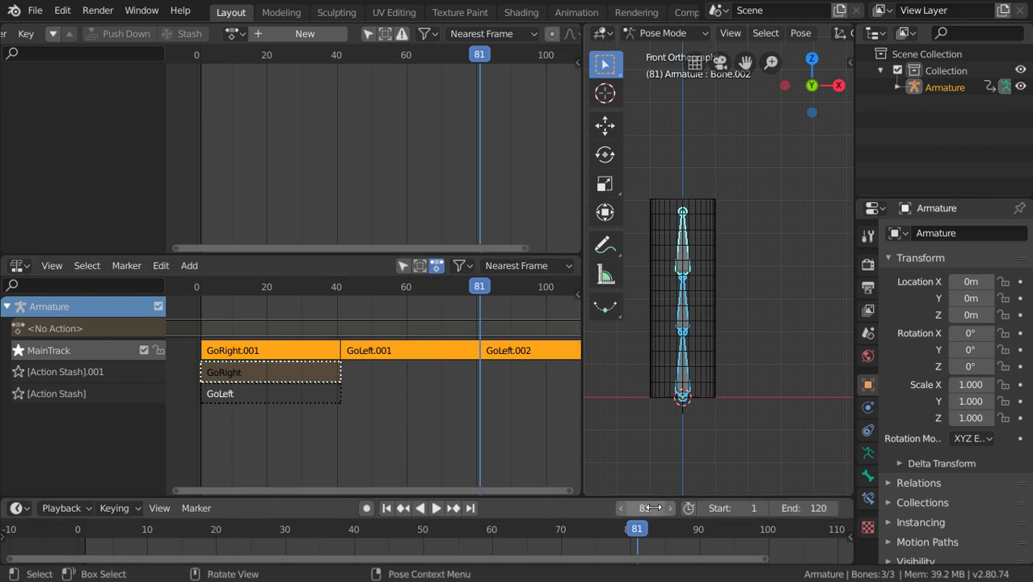
{"action": "left_click", "coordinate": [652, 508]}
- Return to frame 1 and start animation playback
{"action": "type", "text": "1"}
{"action": "key", "text": "Return"}
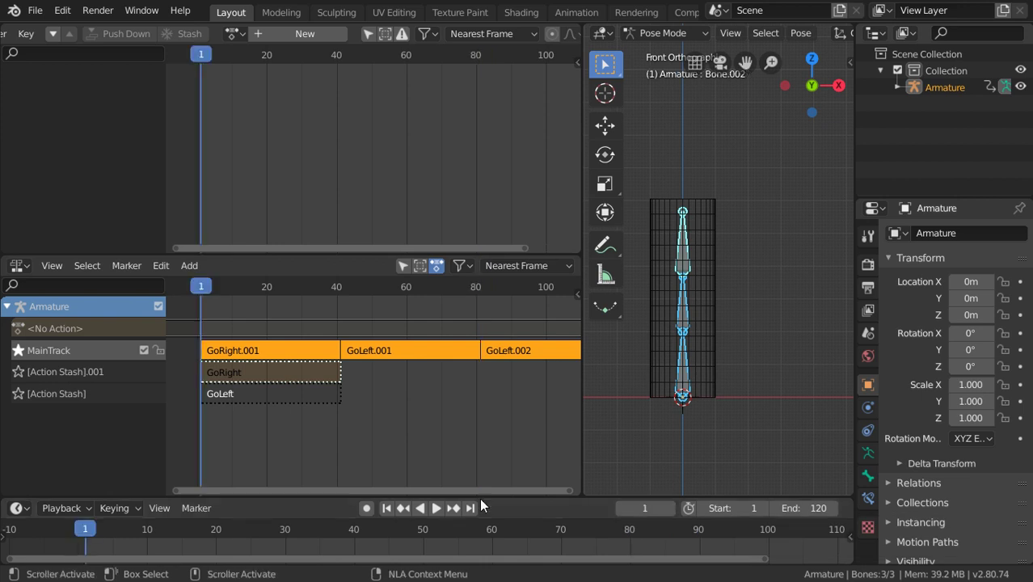
{"action": "left_click", "coordinate": [435, 507]}
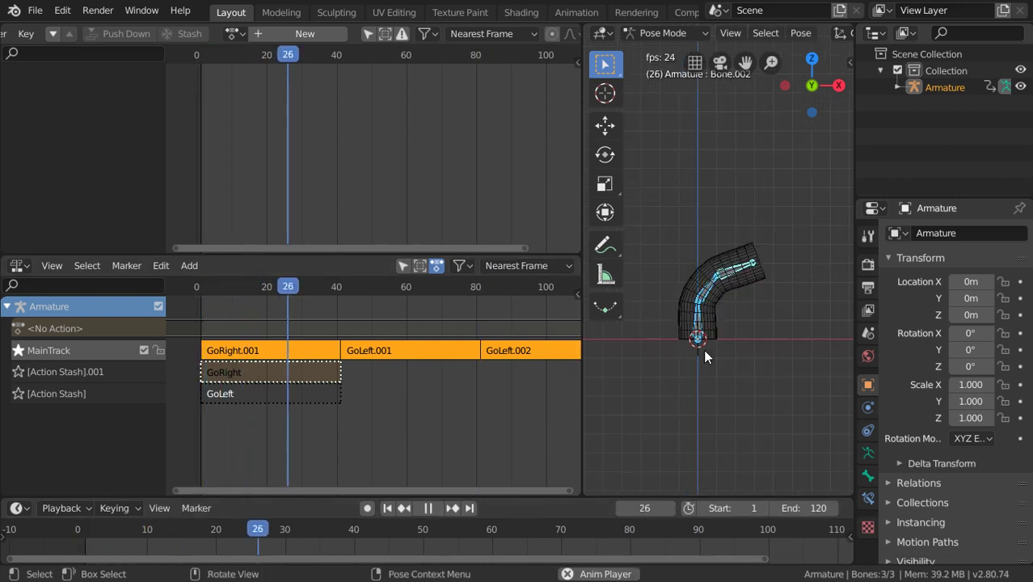
- Switch the viewport to Solid shading, orbit to watch the cylinder bend, then stop playback
{"action": "key", "text": "z"}
{"action": "left_click", "coordinate": [811, 349]}
{"action": "middle_click_drag", "start_coordinate": [761, 356], "coordinate": [747, 362]}
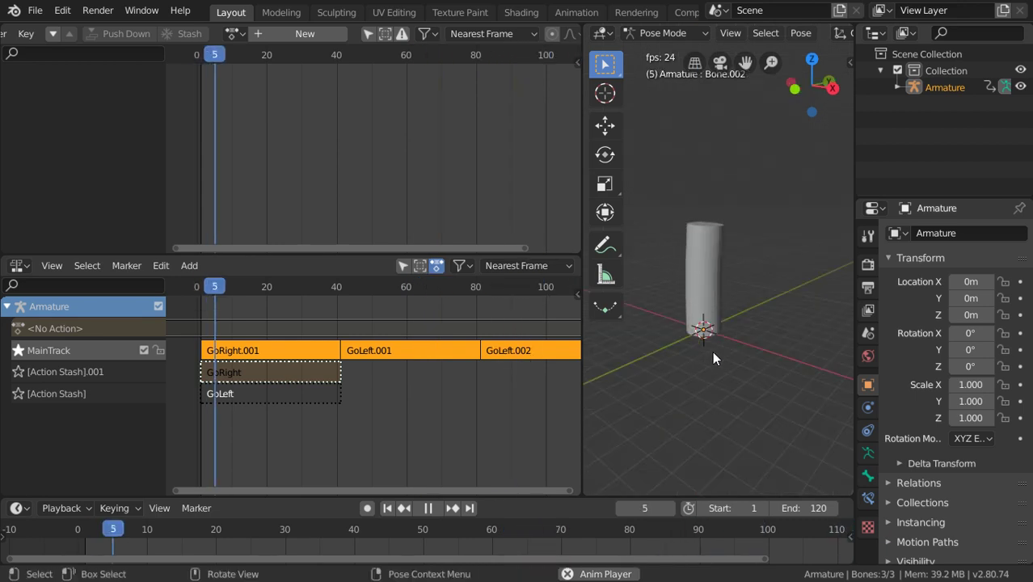
{"action": "middle_click_drag", "start_coordinate": [712, 350], "coordinate": [733, 331]}
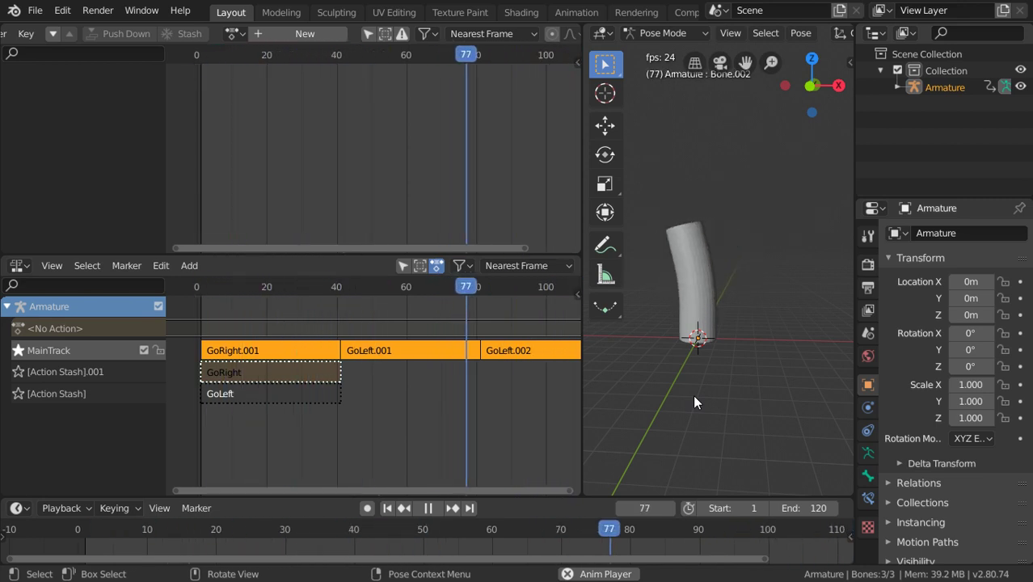
{"action": "key", "text": "Escape"}
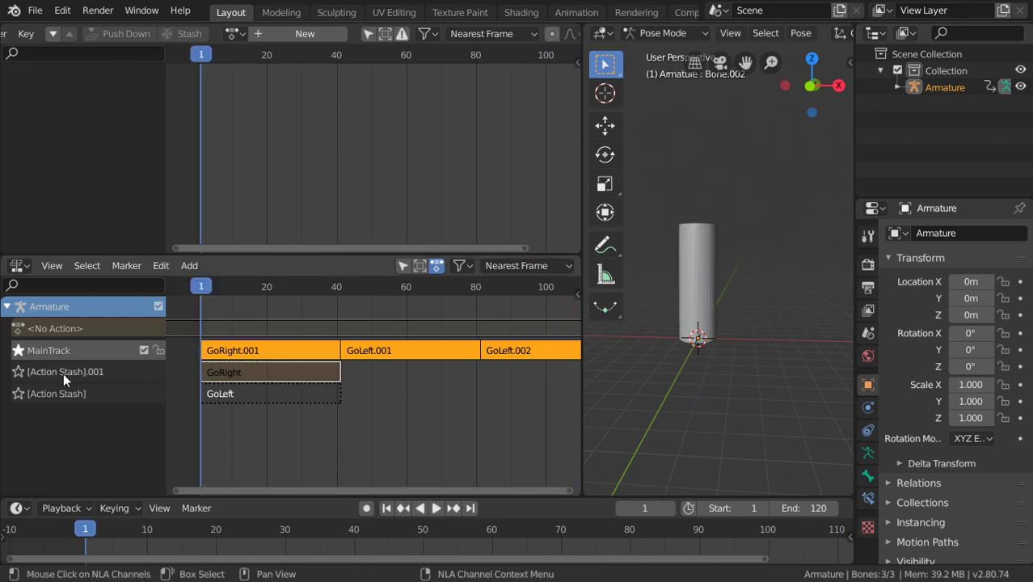
- Make GoRight the armature's active action in the Action Editor
{"action": "left_click", "coordinate": [181, 265]}
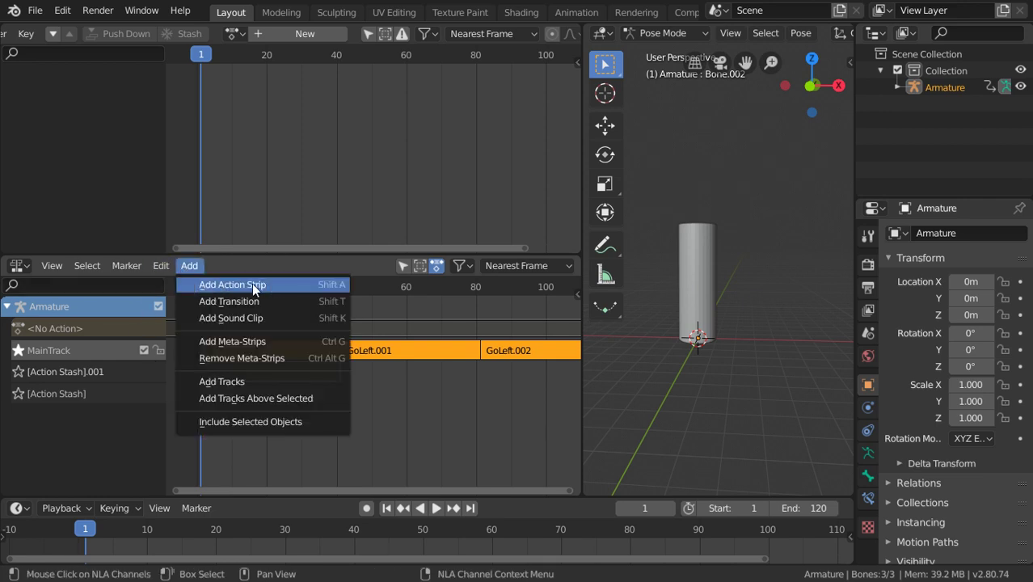
{"action": "left_click", "coordinate": [240, 380]}
{"action": "left_click", "coordinate": [233, 33]}
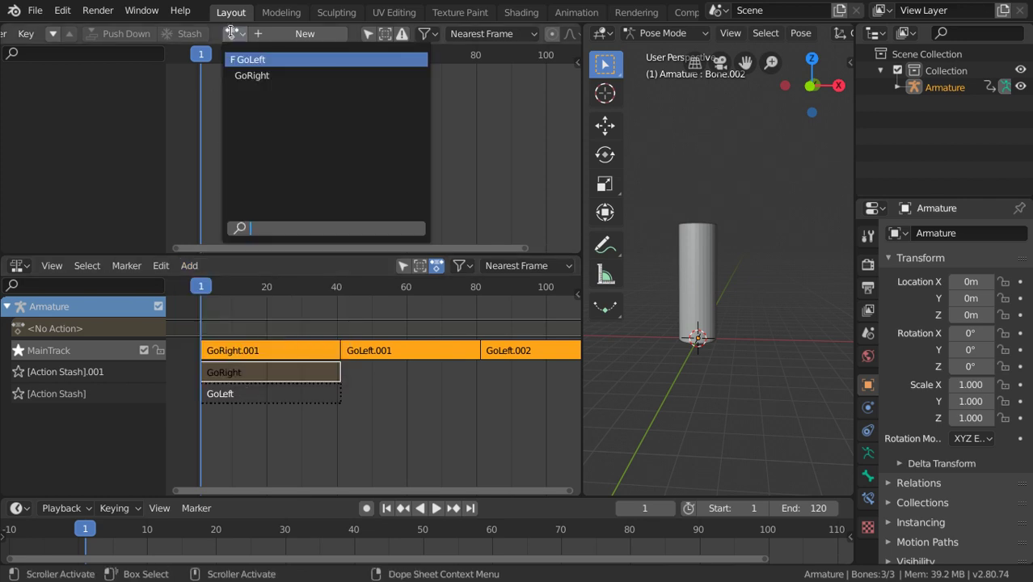
{"action": "left_click", "coordinate": [248, 76]}
- Select the frame-40 keyframes, start moving them, then cancel the move
{"action": "right_click", "coordinate": [342, 84]}
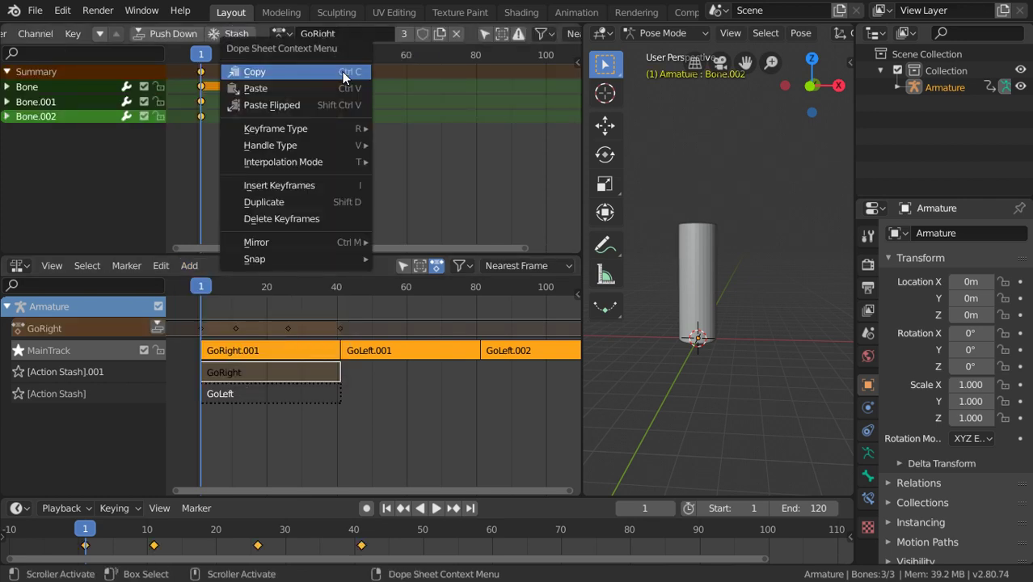
{"action": "left_click", "coordinate": [348, 87]}
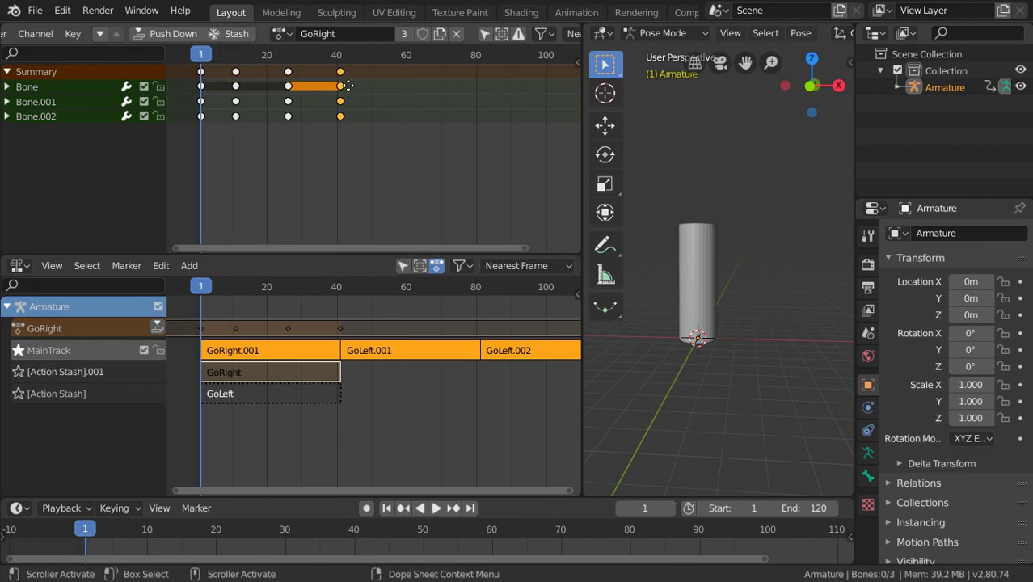
{"action": "key", "text": "g"}
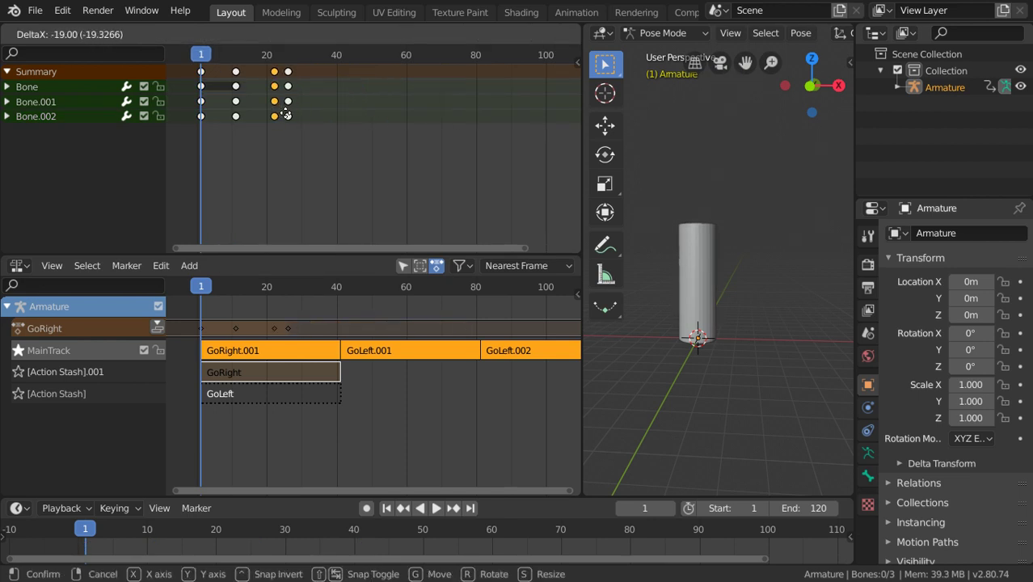
{"action": "left_click", "coordinate": [337, 117]}
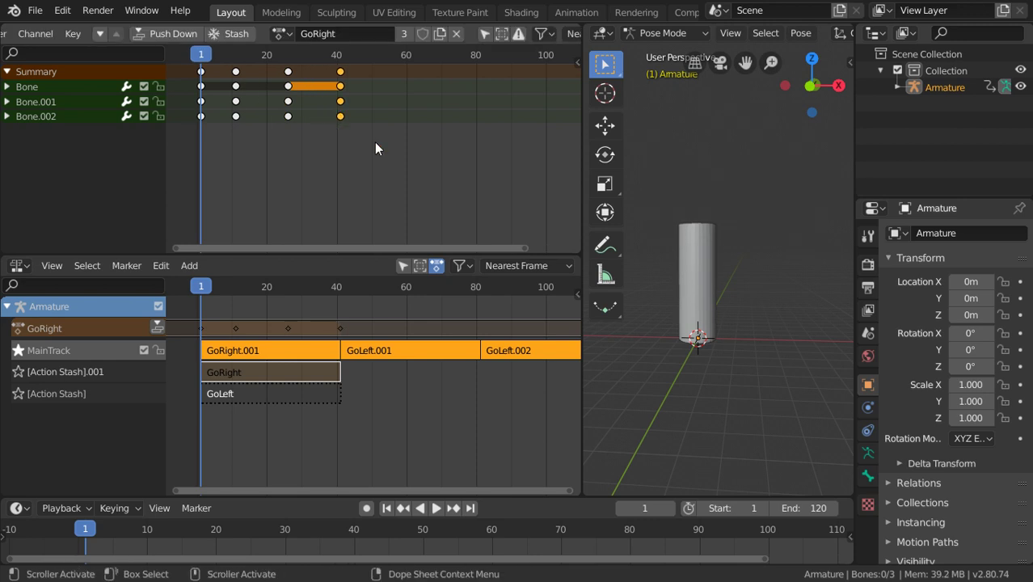